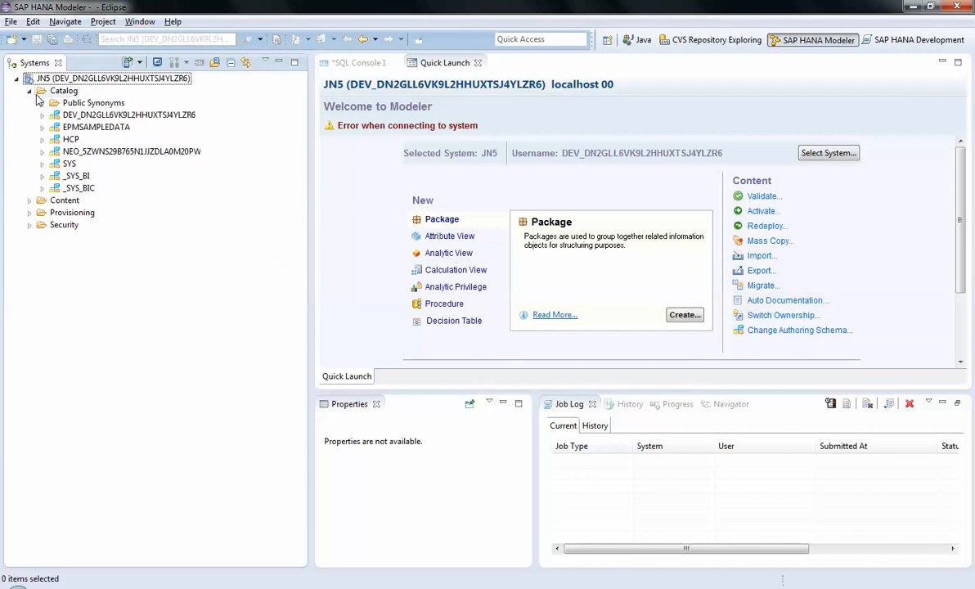
Collapse the Catalog folder and review the list of available perspectives without opening one
{"action": "left_click", "coordinate": [30, 91]}
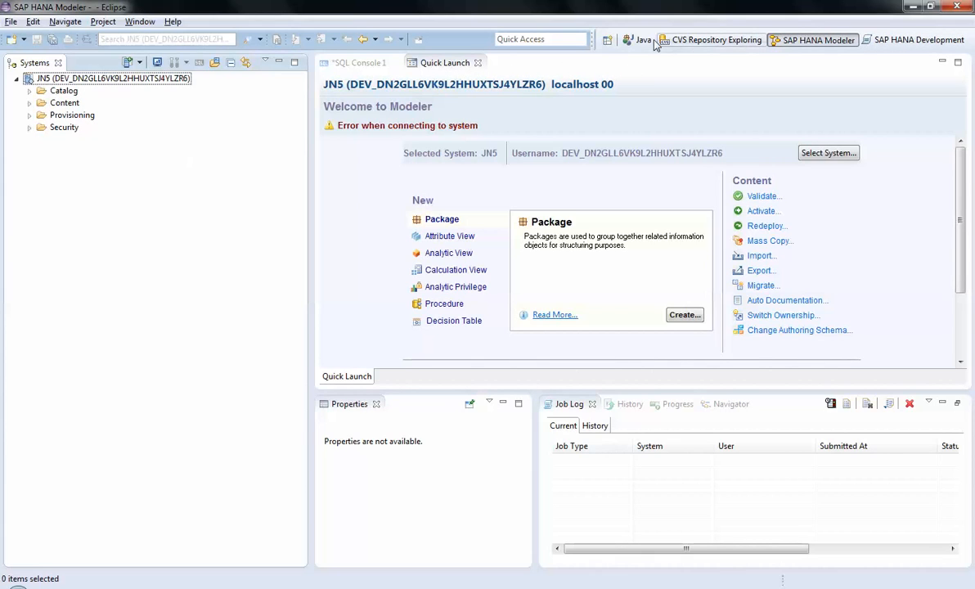
{"action": "left_click", "coordinate": [607, 42]}
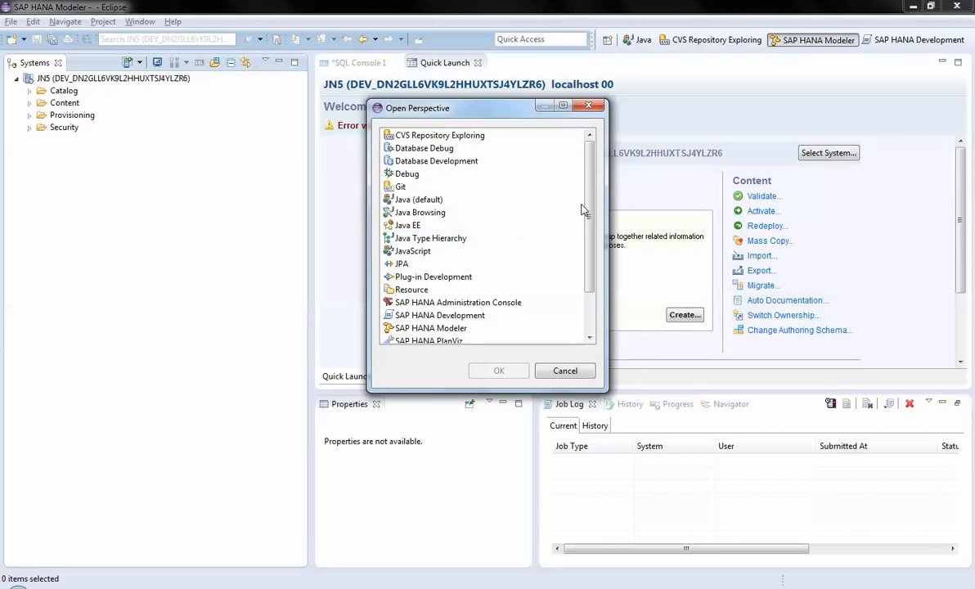
{"action": "left_click_drag", "start_coordinate": [593, 208], "coordinate": [593, 256]}
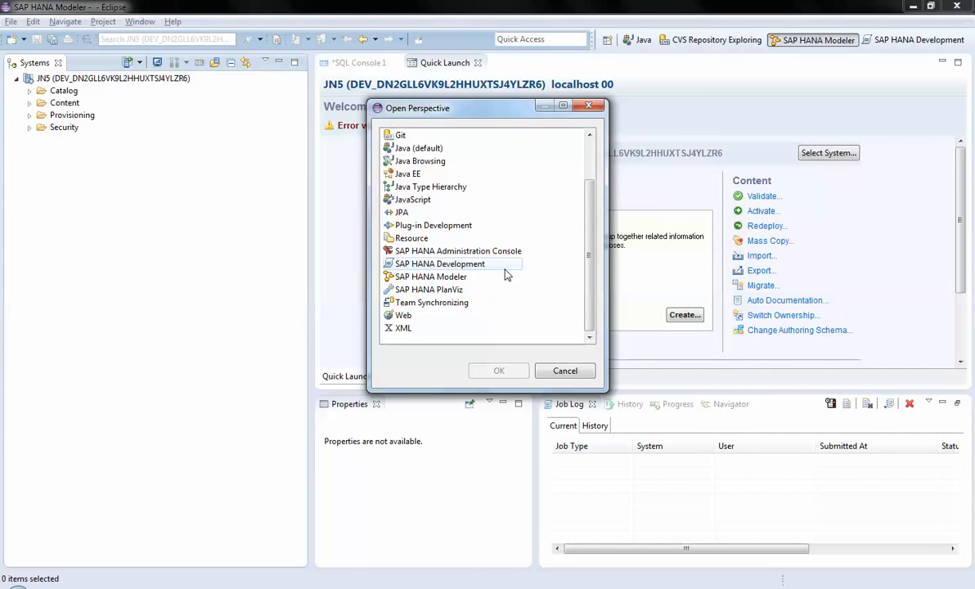
{"action": "left_click_drag", "start_coordinate": [590, 245], "coordinate": [600, 174]}
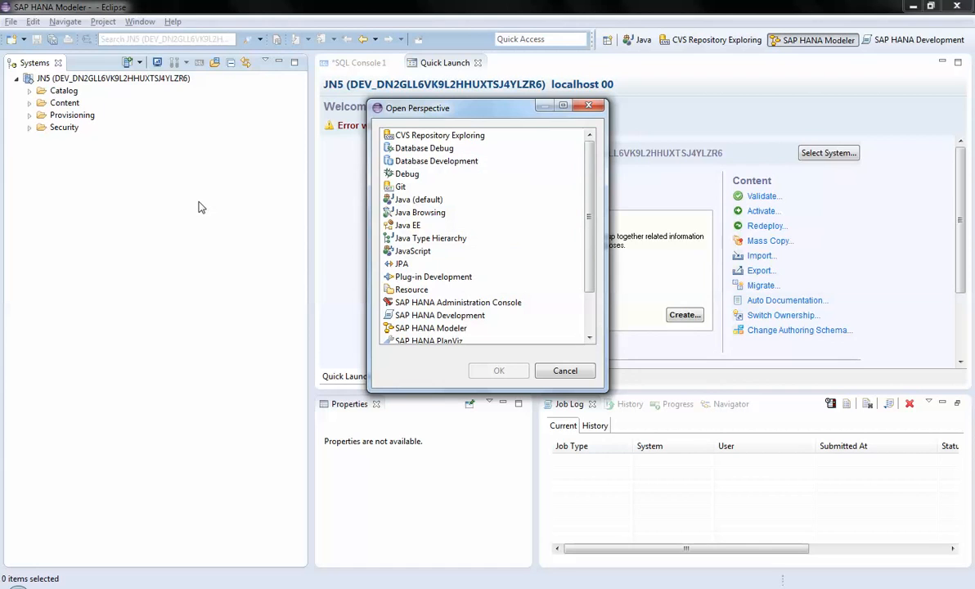
{"action": "left_click", "coordinate": [565, 371]}
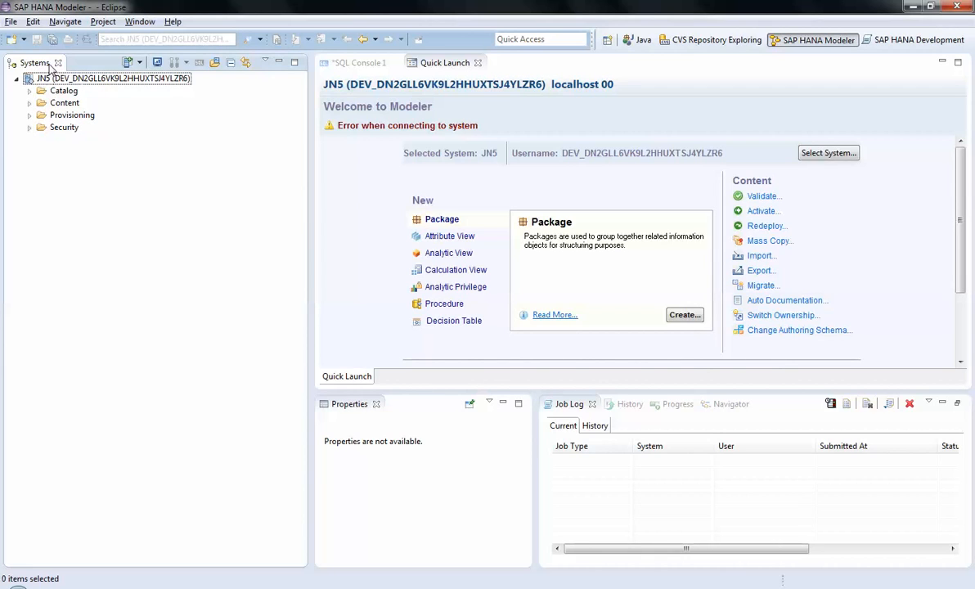
Expand the developer schema in the Catalog, including its Tables and Views folders
{"action": "left_click", "coordinate": [29, 91]}
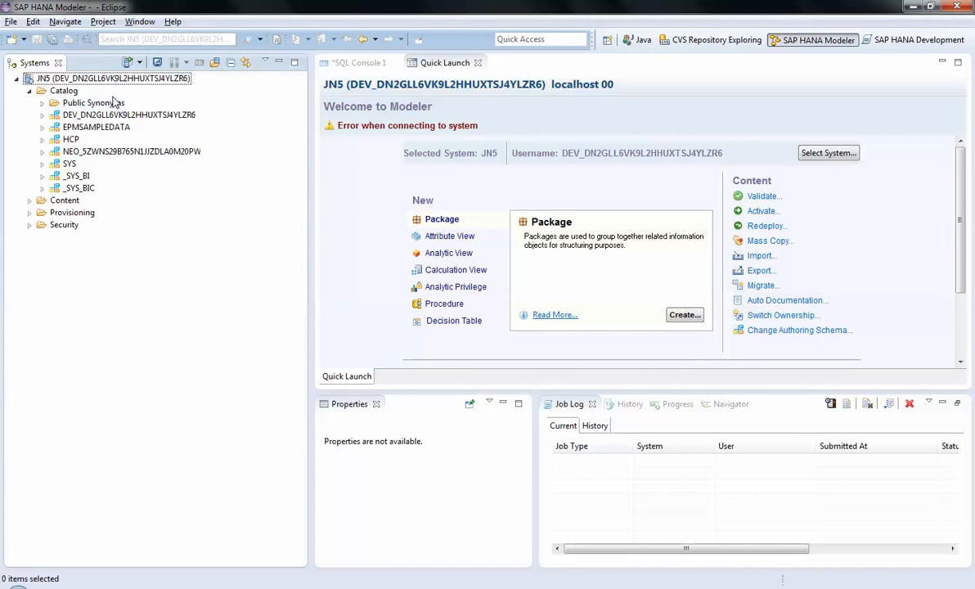
{"action": "left_click", "coordinate": [43, 115]}
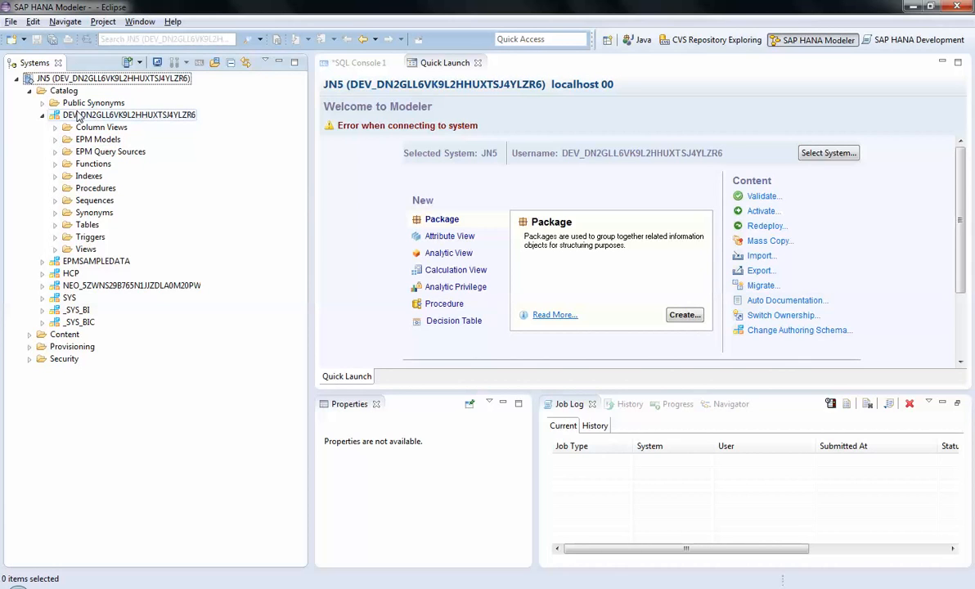
{"action": "left_click", "coordinate": [55, 225]}
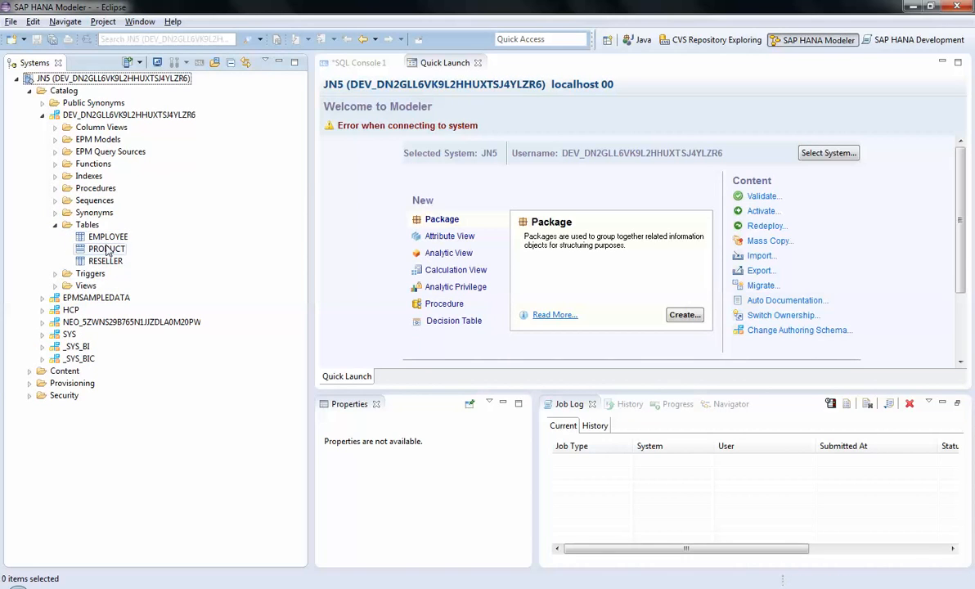
{"action": "left_click", "coordinate": [56, 285]}
Expand the trial package's dev package under Content and examine which new object types can be created in it
{"action": "left_click", "coordinate": [28, 370]}
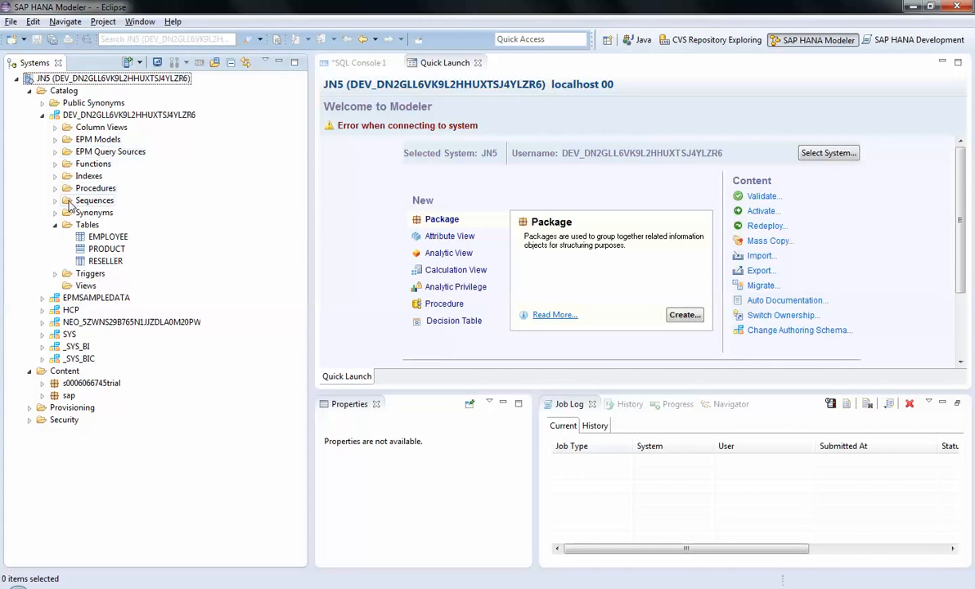
{"action": "left_click", "coordinate": [42, 384]}
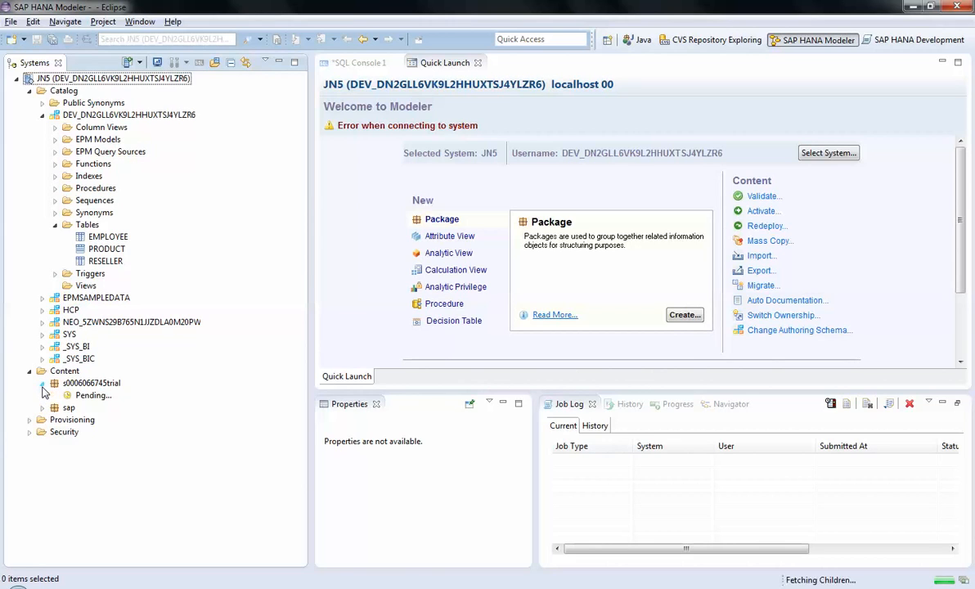
{"action": "left_click", "coordinate": [54, 396]}
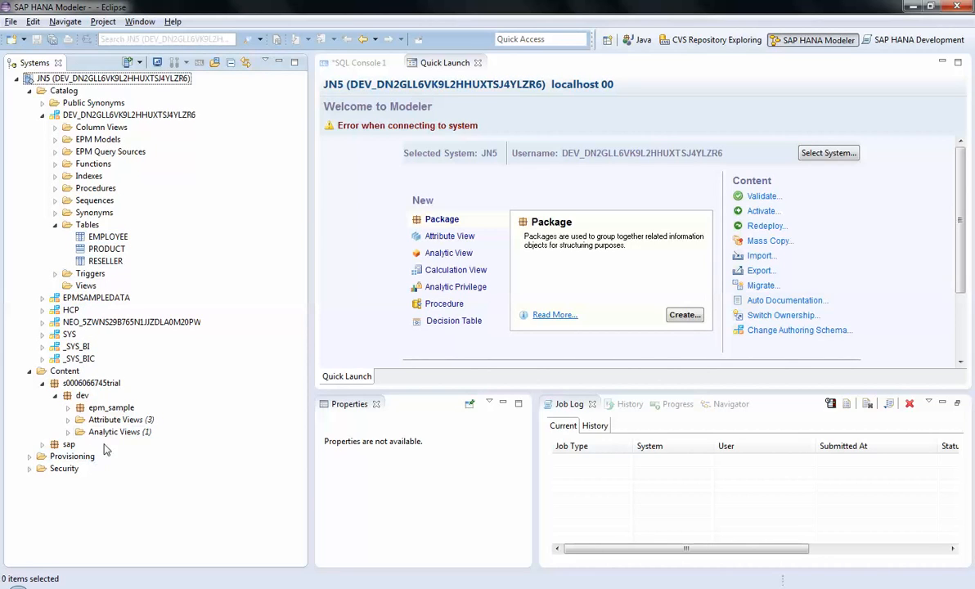
{"action": "left_click", "coordinate": [84, 398]}
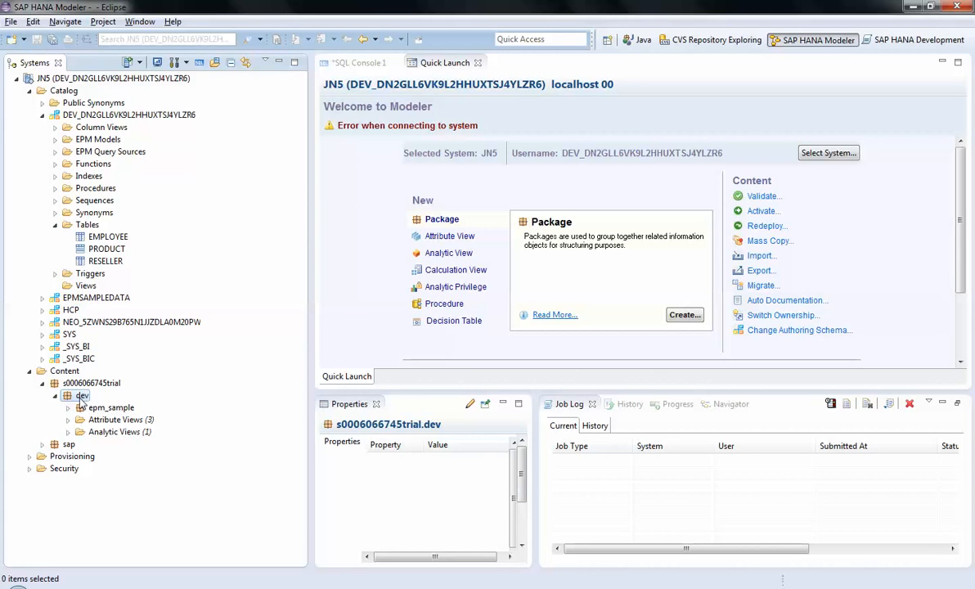
{"action": "right_click", "coordinate": [80, 398]}
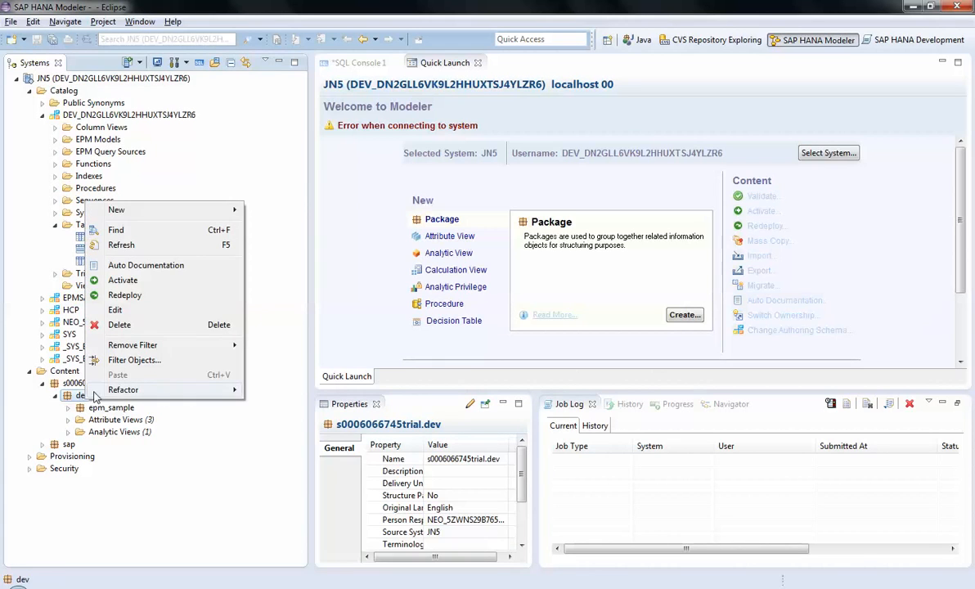
{"action": "mouse_move", "coordinate": [152, 210]}
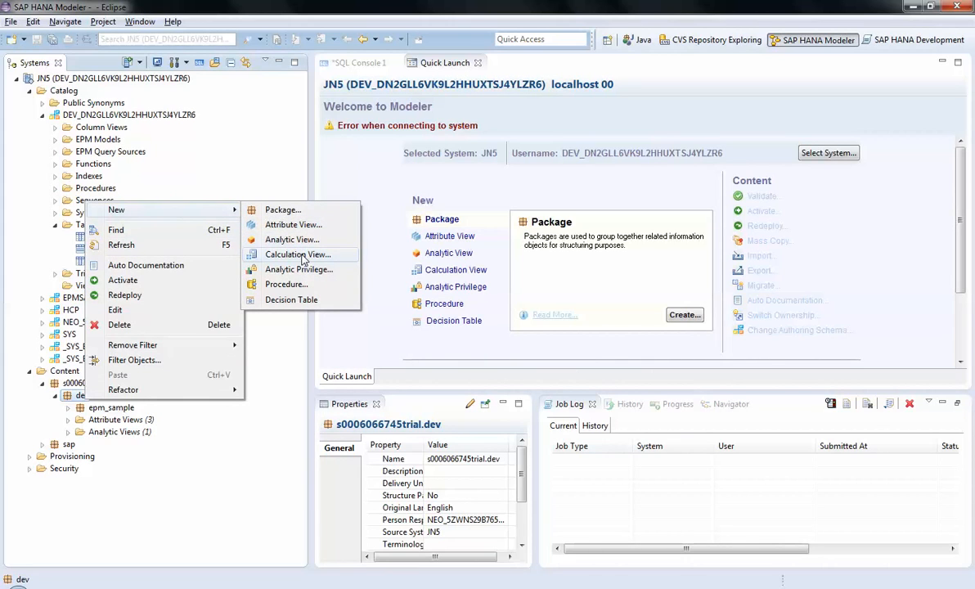
{"action": "left_click", "coordinate": [222, 155]}
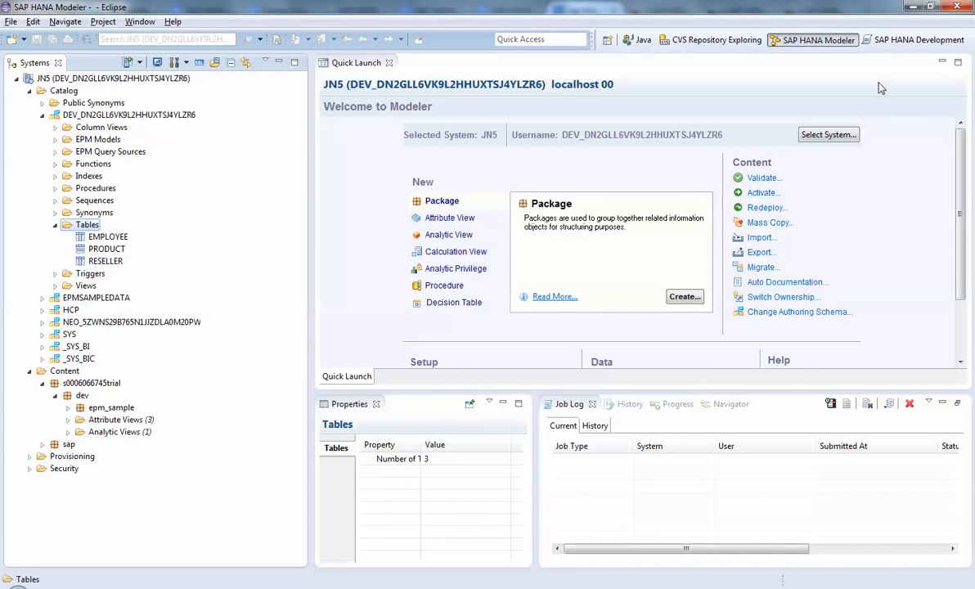
Switch to the SAP HANA Development perspective and look through its Project Explorer, Repositories and Systems views
{"action": "left_click", "coordinate": [891, 45]}
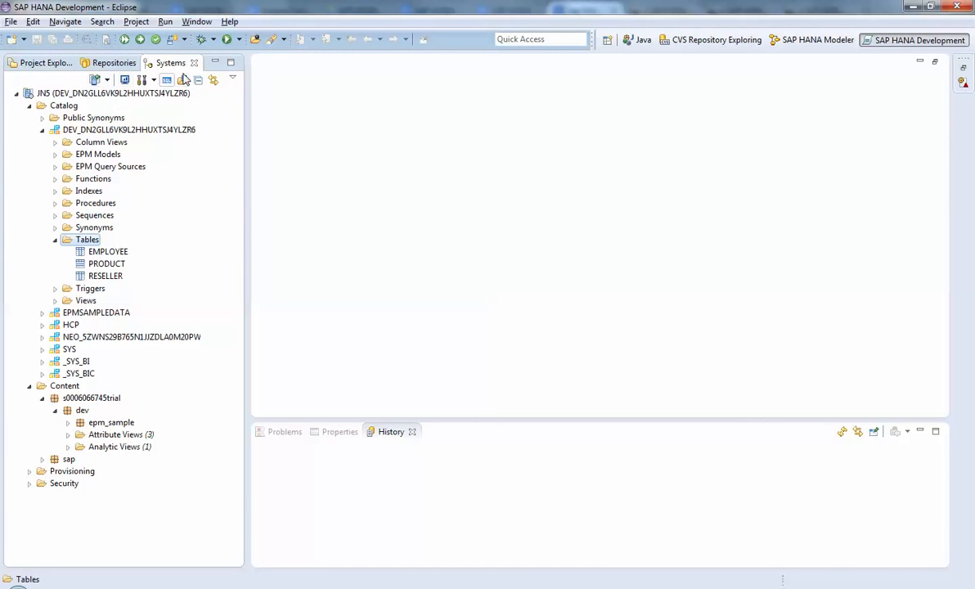
{"action": "left_click", "coordinate": [46, 63]}
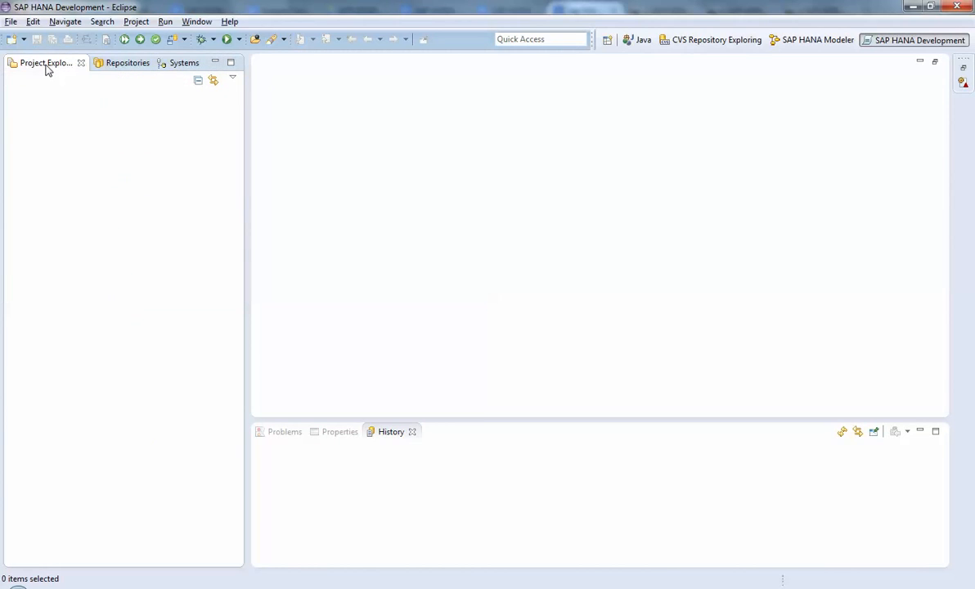
{"action": "left_click", "coordinate": [137, 68]}
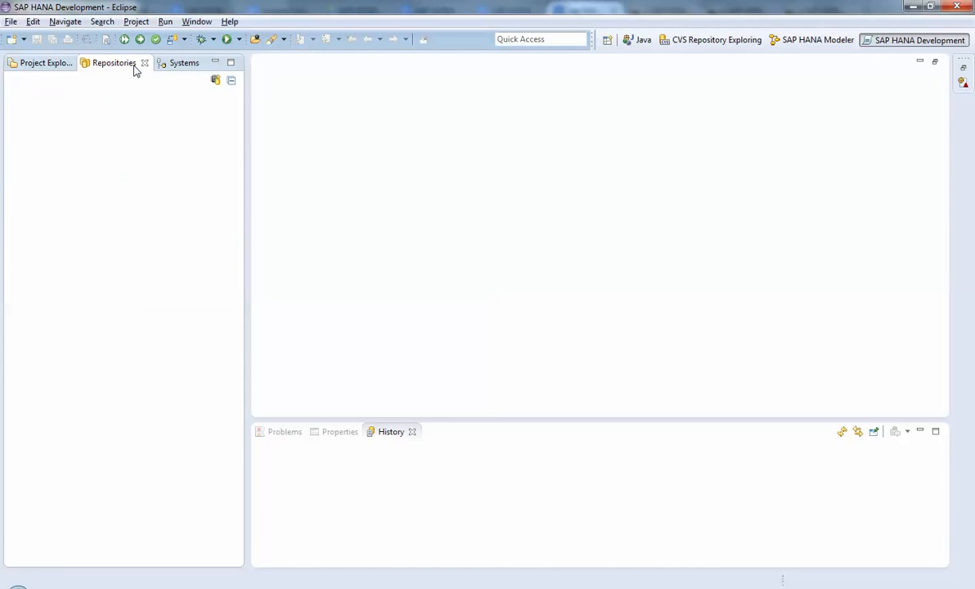
{"action": "left_click", "coordinate": [196, 64]}
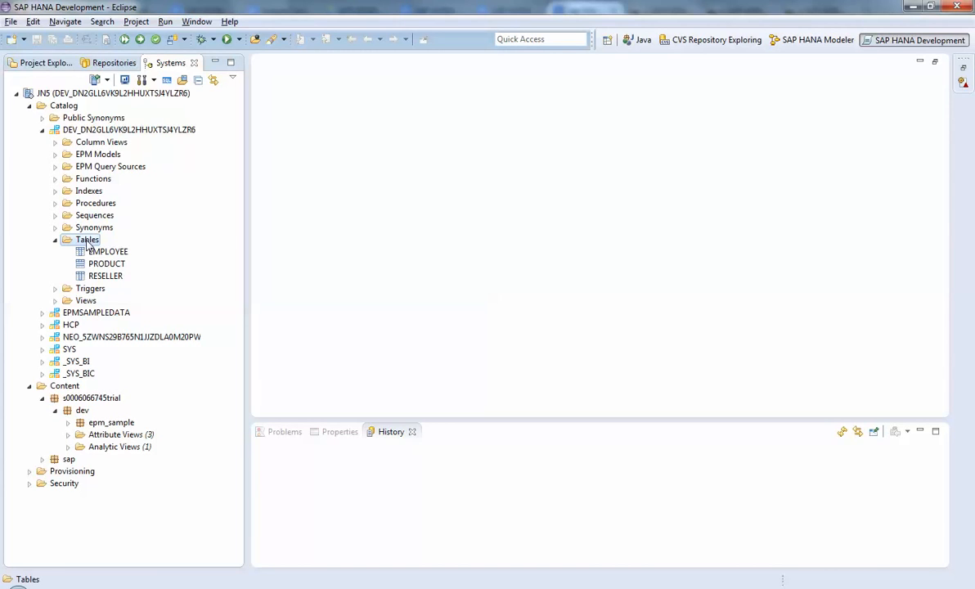
Open a SQL console for the developer schema's Tables folder and begin the statement "create column table sales("
{"action": "right_click", "coordinate": [87, 242]}
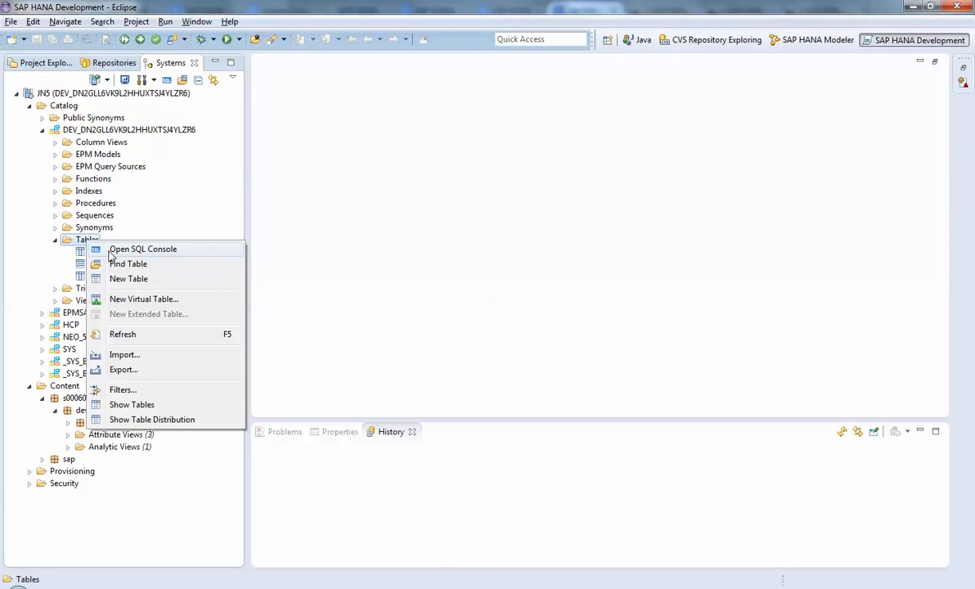
{"action": "left_click", "coordinate": [112, 253]}
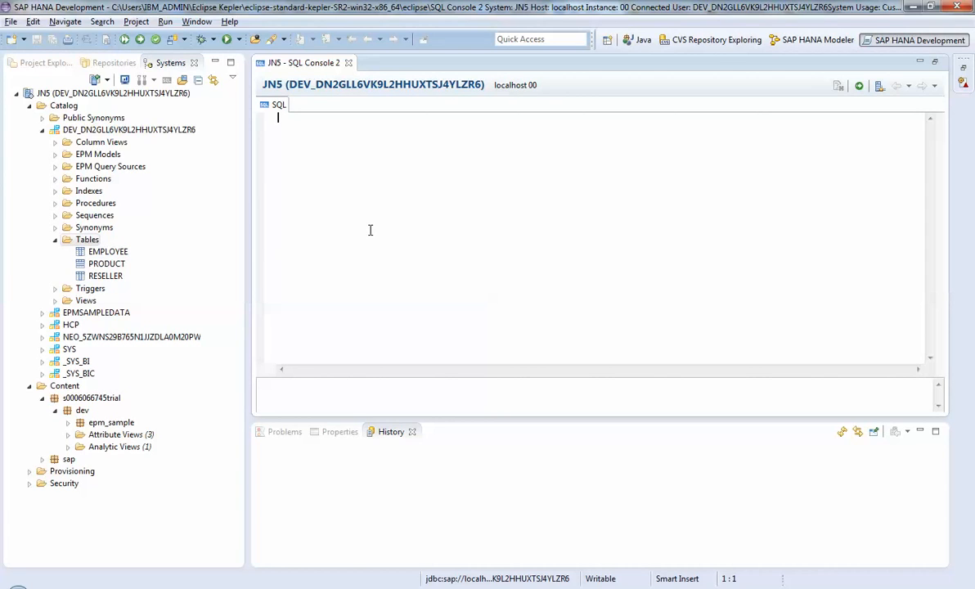
{"action": "type", "text": "create "}
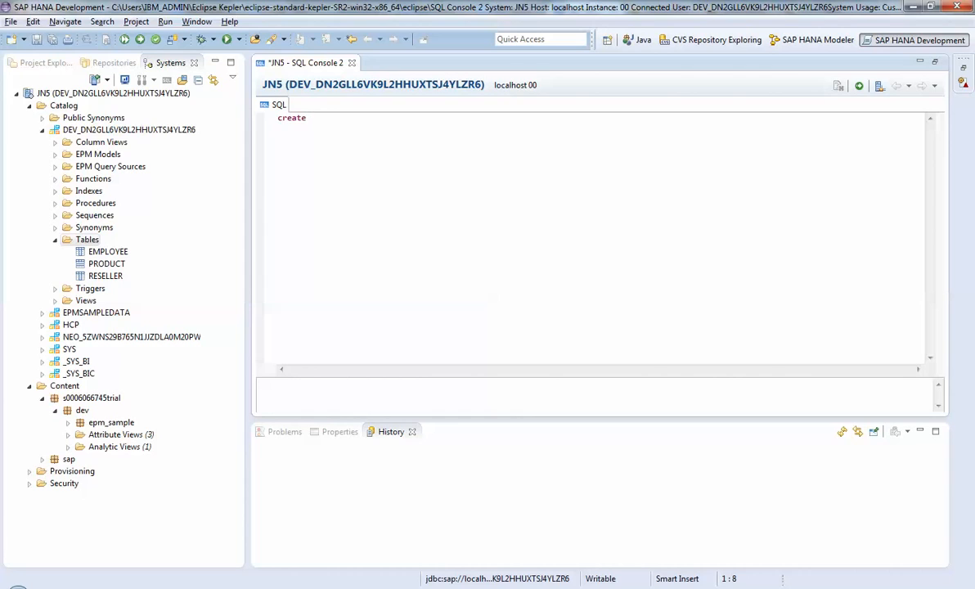
{"action": "type", "text": "column table sales("}
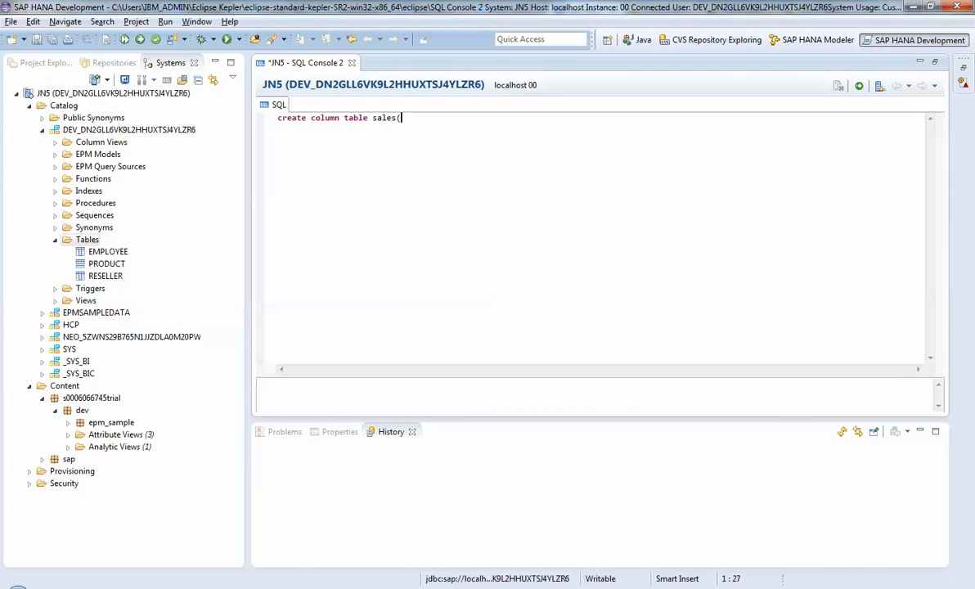
{"action": "key", "text": "Return"}
{"action": "type", "text": "P"}
Check the column definitions of the PRODUCT table and return to the SQL console
{"action": "left_click", "coordinate": [108, 264]}
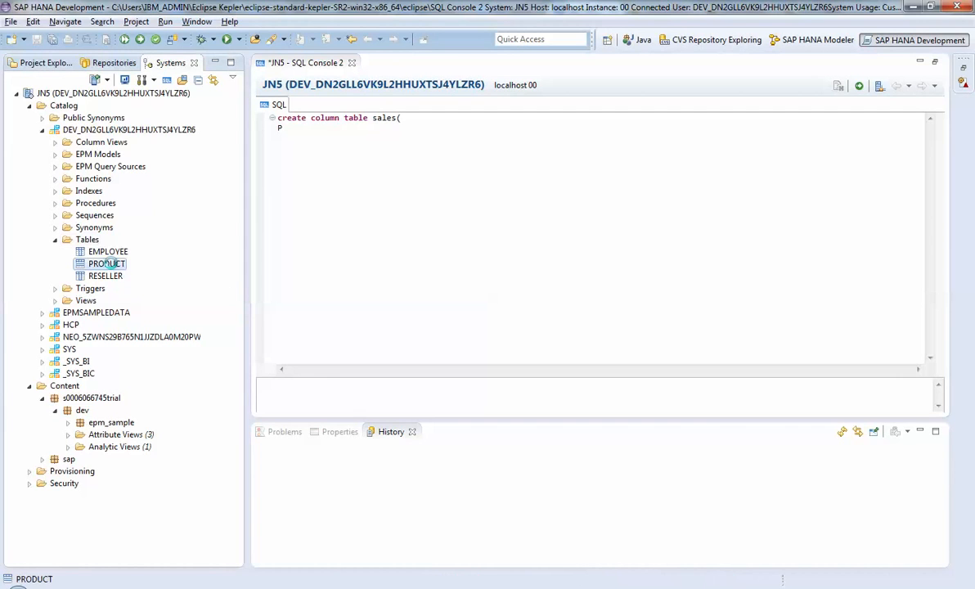
{"action": "double_click", "coordinate": [107, 264]}
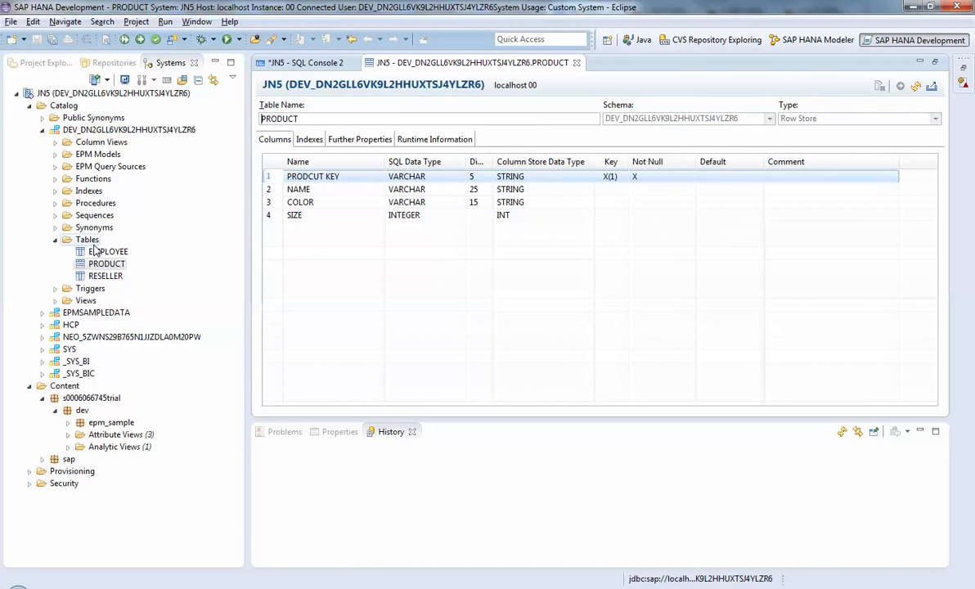
{"action": "left_click", "coordinate": [309, 63]}
Complete the first column definition of the sales table as "ProductId varchar(5),"
{"action": "type", "text": "rocu"}
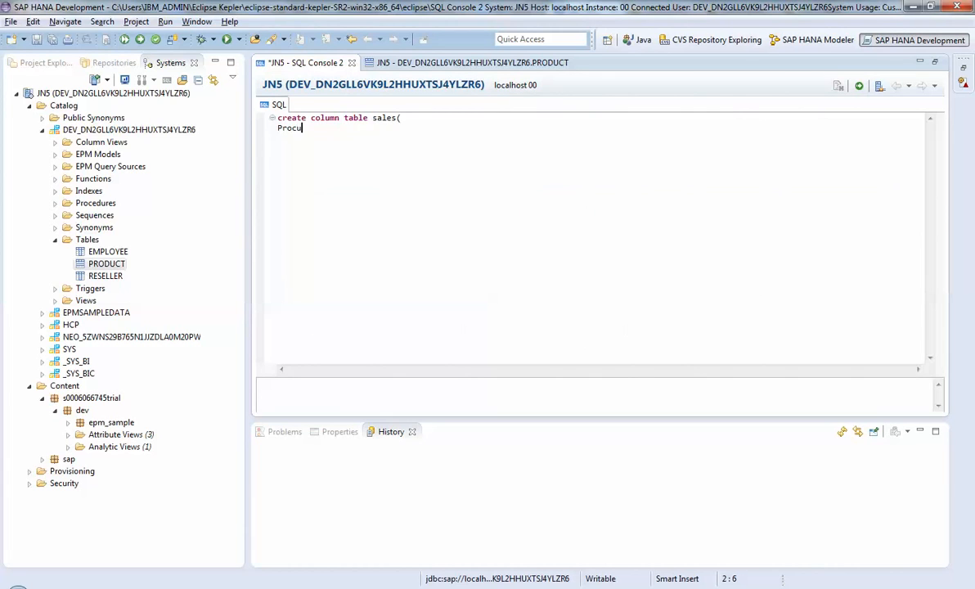
{"action": "type", "text": "ct"}
{"action": "type", "text": " key"}
{"action": "key", "text": "BackSpace"}
{"action": "key", "text": "BackSpace"}
{"action": "key", "text": "BackSpace"}
{"action": "key", "text": "BackSpace"}
{"action": "type", "text": "Id varchar()"}
{"action": "key", "text": "Left"}
{"action": "type", "text": "5"}
{"action": "key", "text": "Right"}
{"action": "type", "text": ","}
{"action": "key", "text": "Return"}
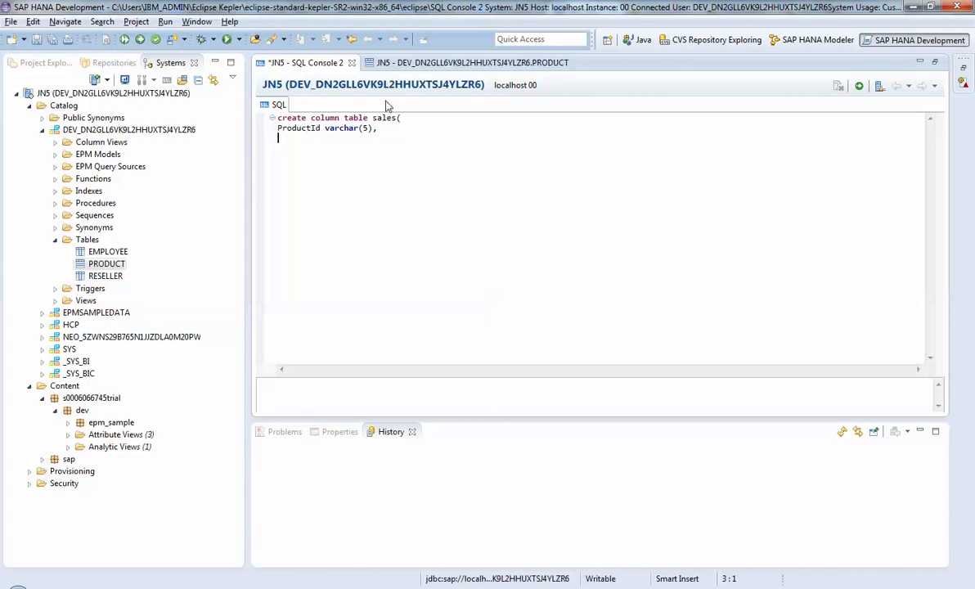
Add the column "SalesAmount integer", compare with the PRODUCT table's definition, and close the create statement with a parenthesis
{"action": "type", "text": "SalesAmount integer)"}
{"action": "left_click", "coordinate": [444, 65]}
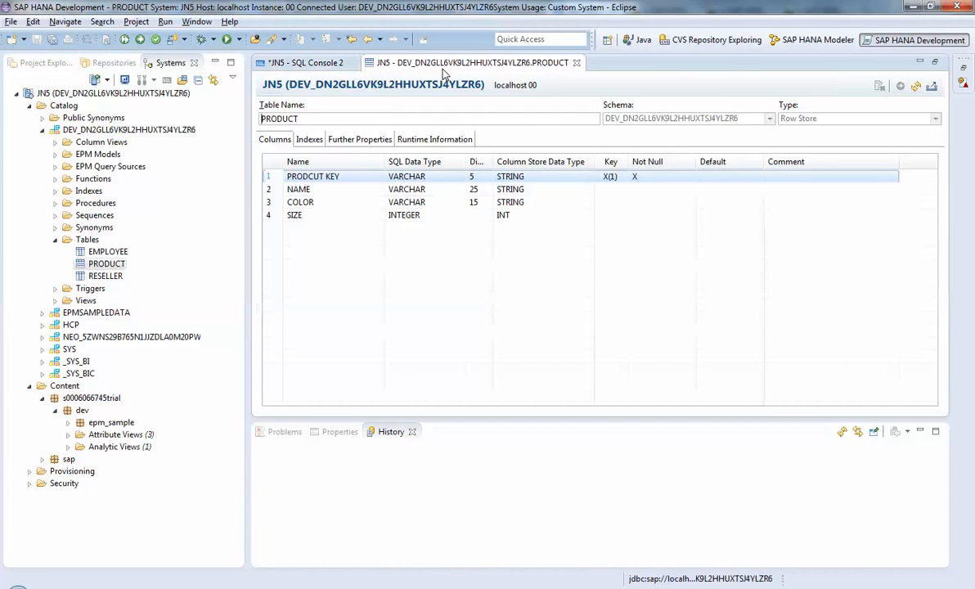
{"action": "left_click", "coordinate": [299, 69]}
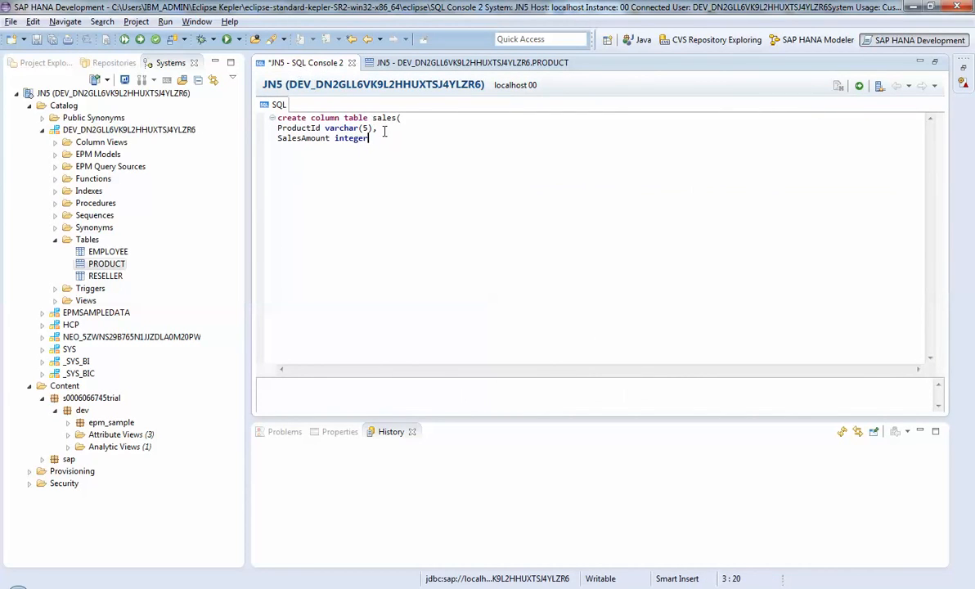
{"action": "type", "text": ")"}
Execute the create statement for the sales table and refresh the schema's Tables folder
{"action": "left_click", "coordinate": [860, 89]}
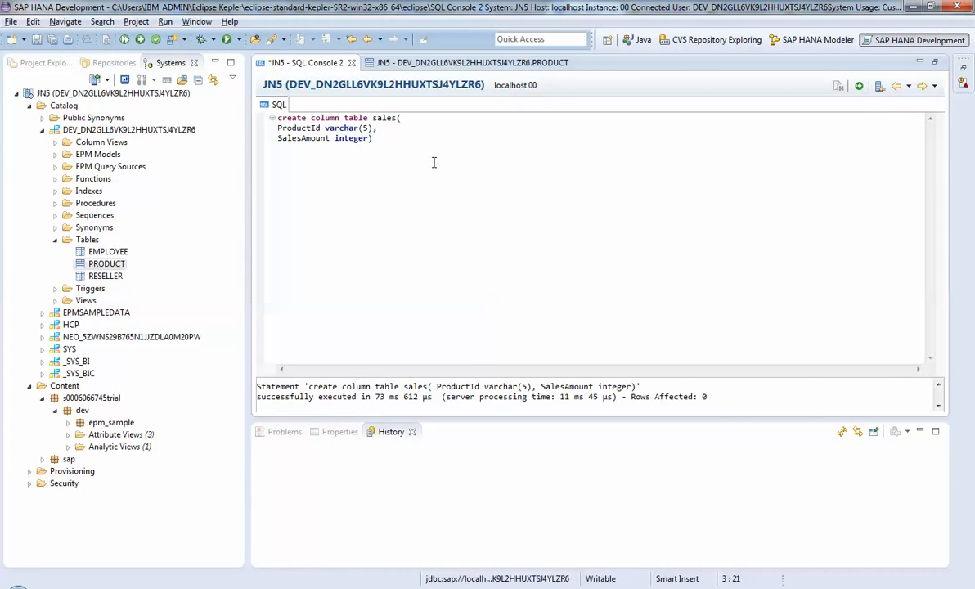
{"action": "left_click", "coordinate": [89, 240]}
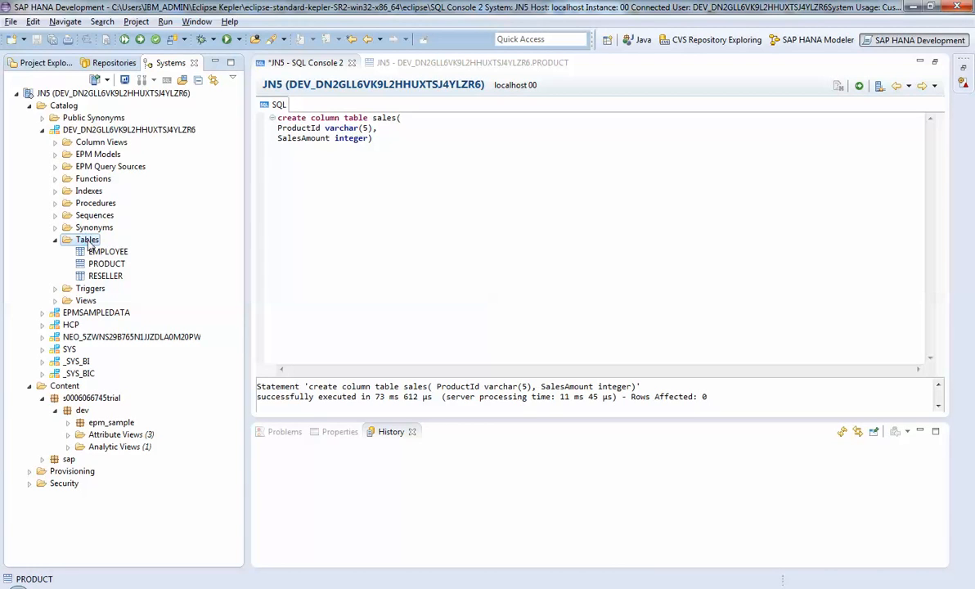
{"action": "right_click", "coordinate": [88, 240]}
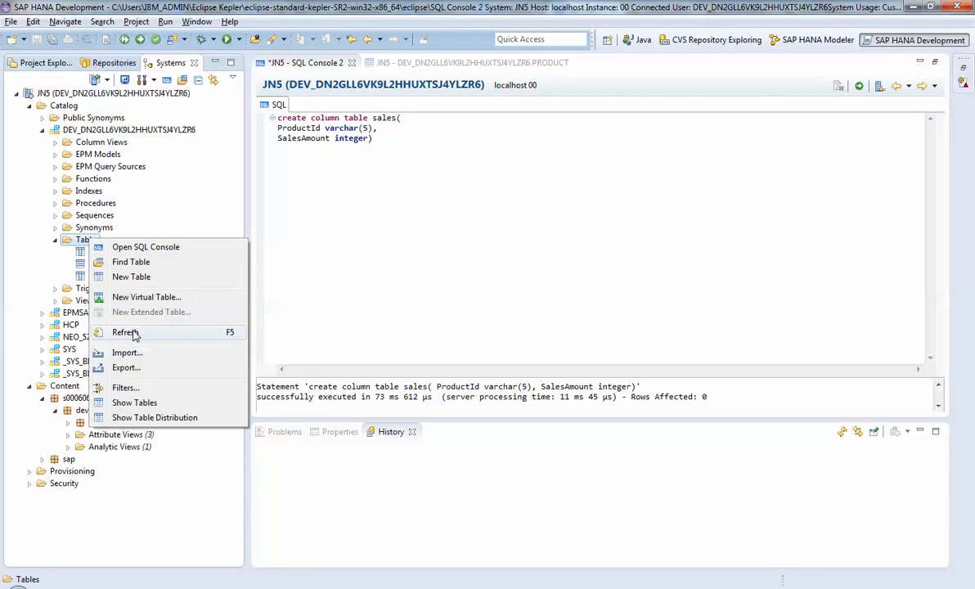
{"action": "left_click", "coordinate": [122, 331]}
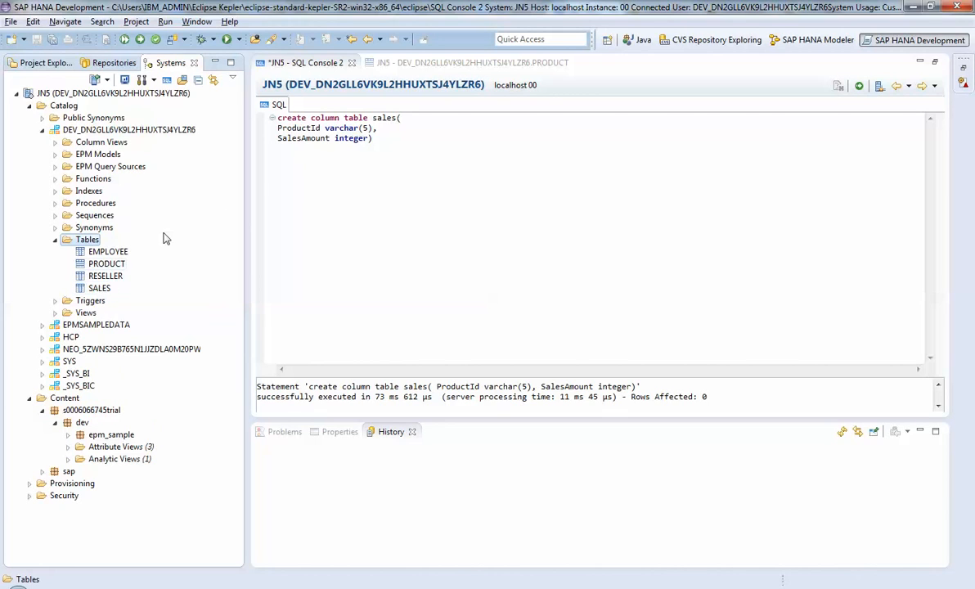
Clear the entire create table statement from the SQL console
{"action": "left_click", "coordinate": [425, 140]}
{"action": "left_click_drag", "start_coordinate": [369, 147], "coordinate": [273, 115]}
{"action": "key", "text": "Delete"}
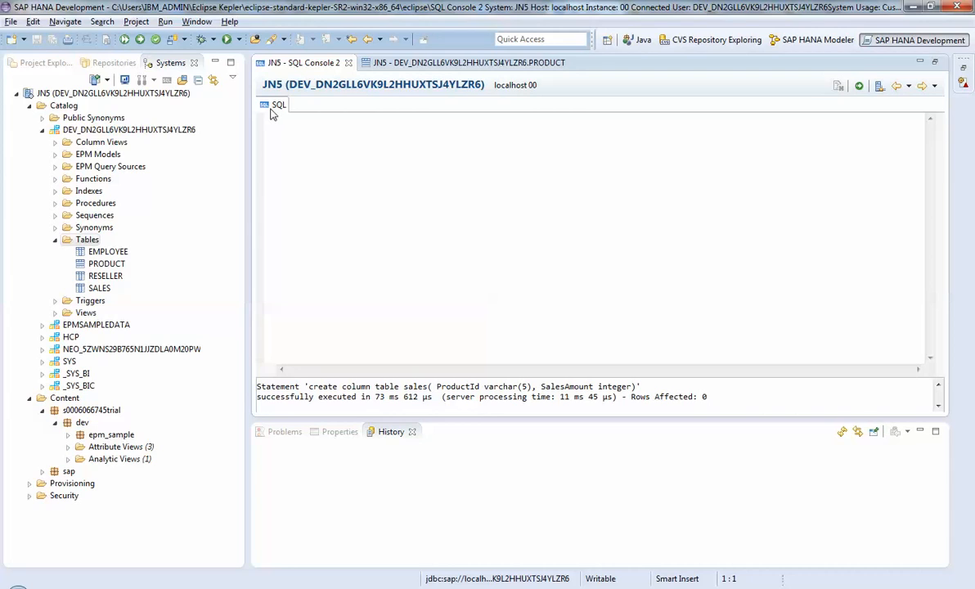
Begin a new SQL statement in the console with "insert into sales values"
{"action": "type", "text": "insert "}
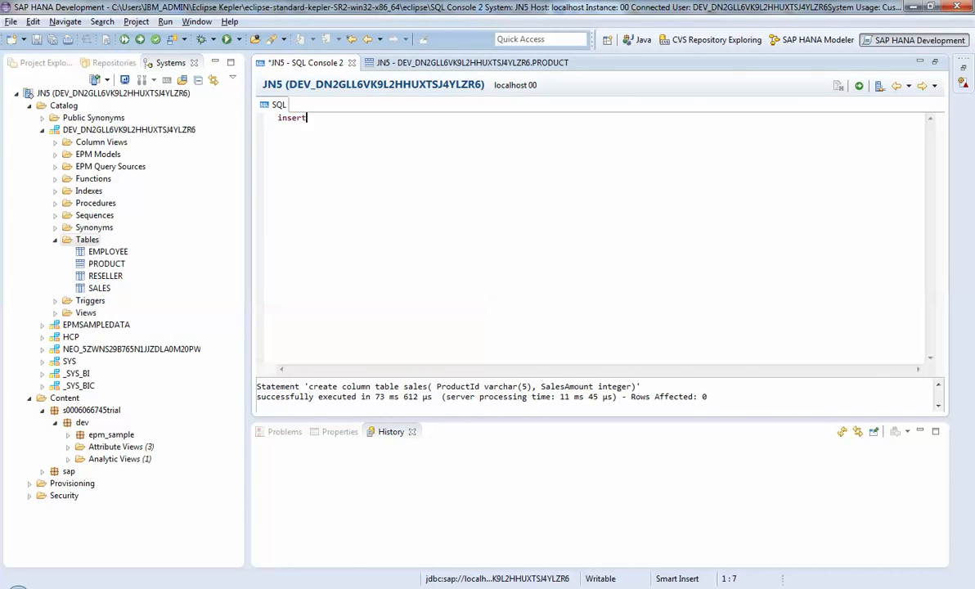
{"action": "type", "text": "into sales values()"}
Complete the insert statement with the values ('1',100) and execute it
{"action": "key", "text": "Left"}
{"action": "type", "text": "'1',"}
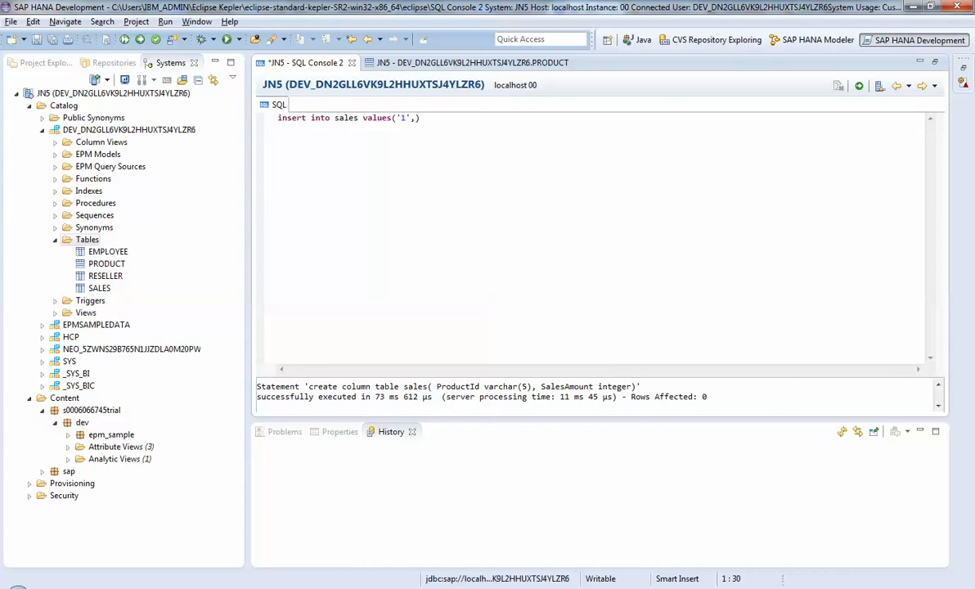
{"action": "type", "text": "100"}
{"action": "left_click", "coordinate": [858, 86]}
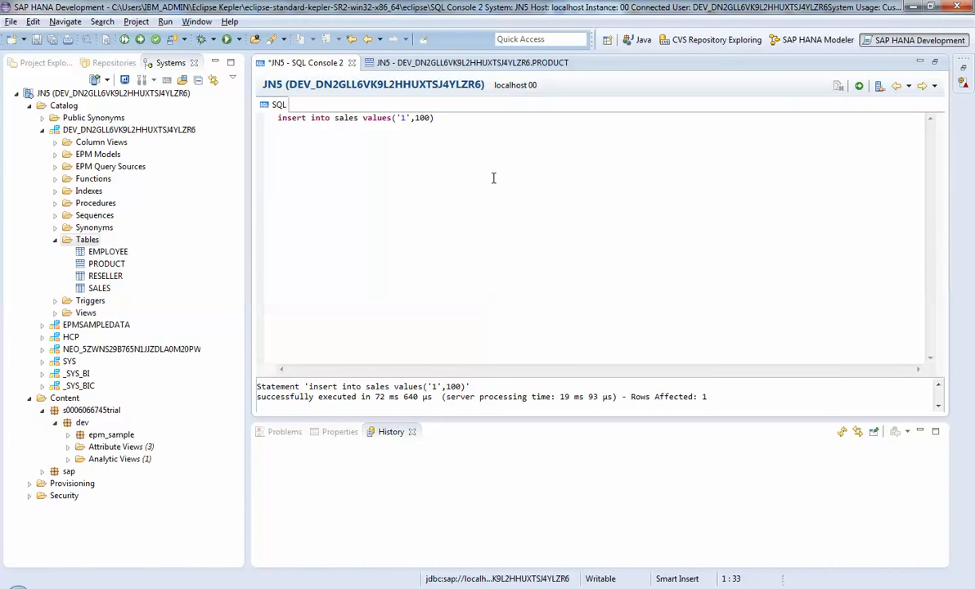
Change the first value of the insert statement to '2' and end the statement with a semicolon
{"action": "left_click", "coordinate": [456, 119]}
{"action": "left_click", "coordinate": [407, 118]}
{"action": "key", "text": "BackSpace"}
{"action": "type", "text": "2"}
{"action": "key", "text": "Right"}
{"action": "key", "text": "Right"}
{"action": "key", "text": "Right"}
{"action": "key", "text": "Right"}
{"action": "key", "text": "Right"}
{"action": "key", "text": "Right"}
{"action": "type", "text": ";"}
Duplicate the whole insert statement onto a second line of the console
{"action": "key", "text": "shift+Home"}
{"action": "key", "text": "ctrl+c"}
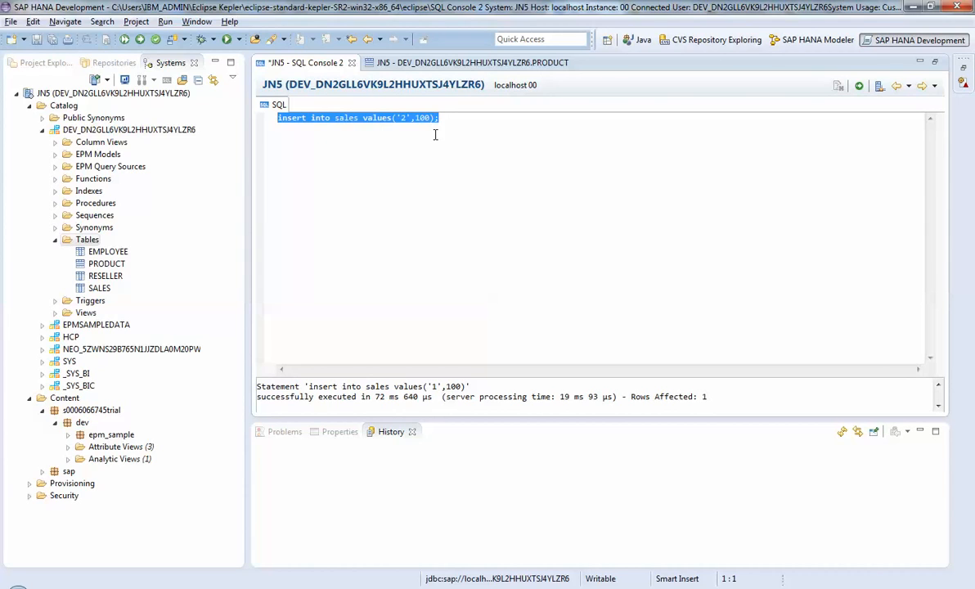
{"action": "key", "text": "Left"}
{"action": "left_click", "coordinate": [435, 135]}
{"action": "key", "text": "Return"}
{"action": "key", "text": "ctrl+v"}
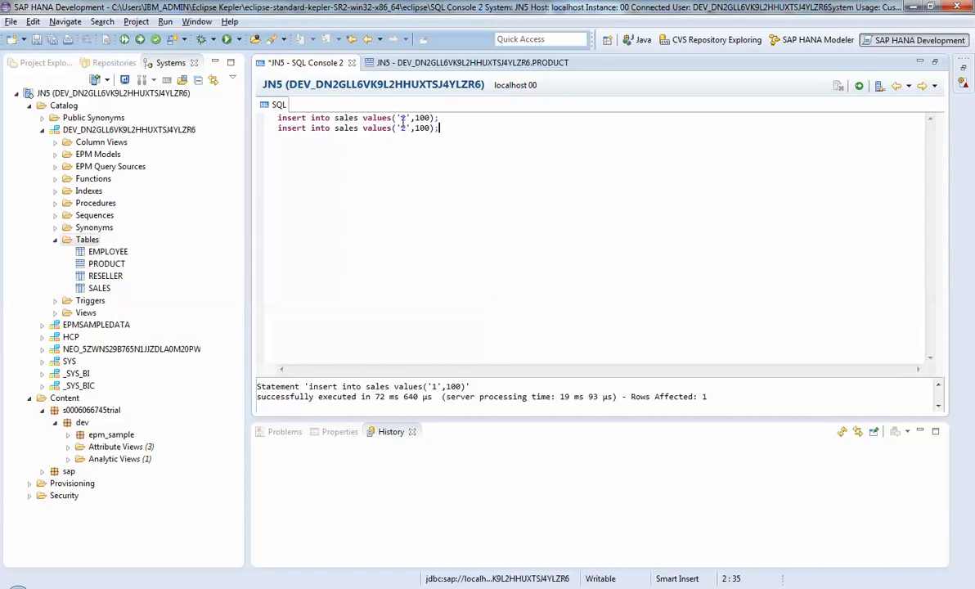
Change the first value of the second insert statement to '3', execute both statements and review the execution log
{"action": "left_click", "coordinate": [404, 127]}
{"action": "left_click", "coordinate": [859, 87]}
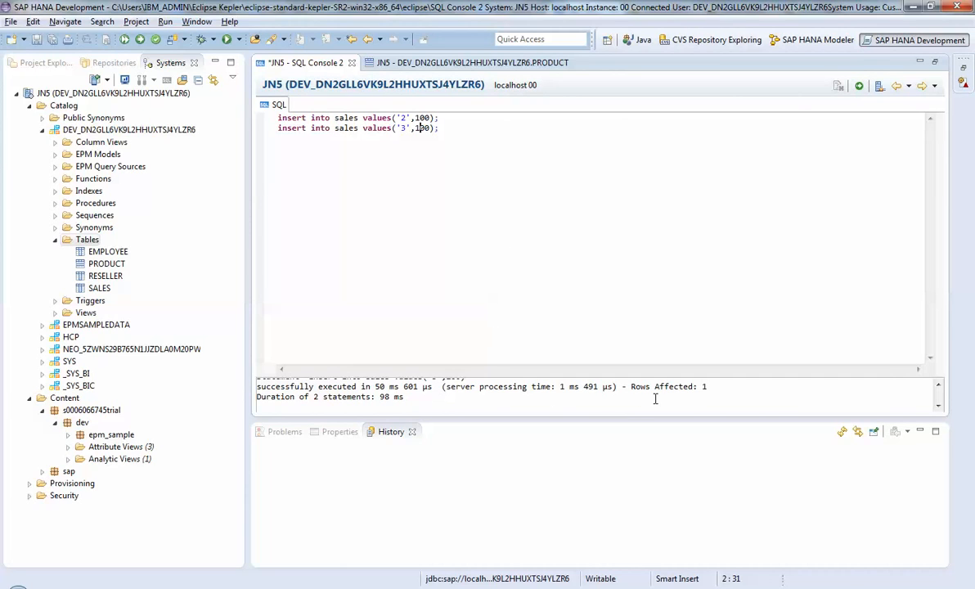
{"action": "left_click", "coordinate": [937, 385]}
{"action": "left_click", "coordinate": [938, 385]}
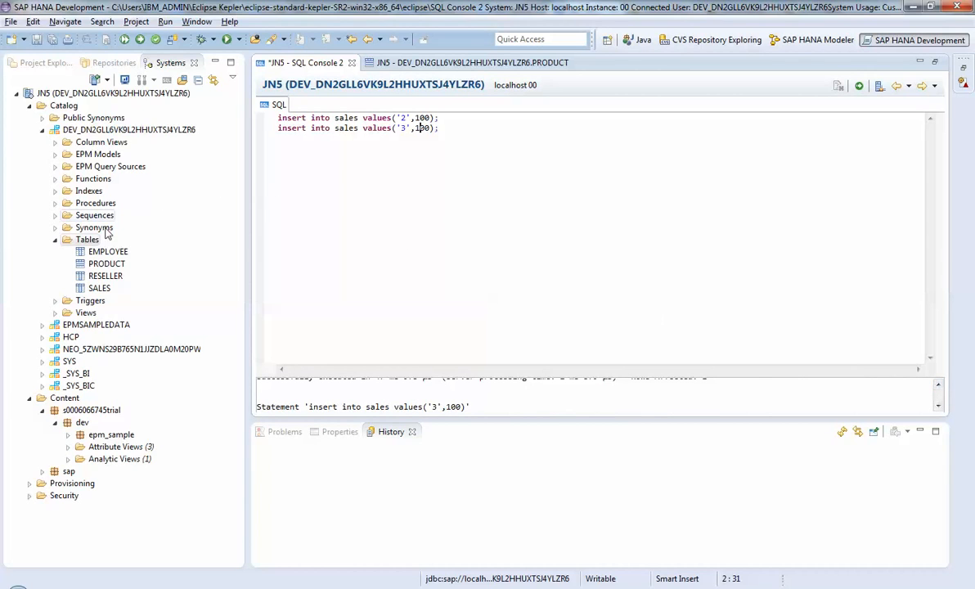
Open the SALES table's definition, examine its columns and data types, and return to the SQL console
{"action": "left_click", "coordinate": [96, 290]}
{"action": "right_click", "coordinate": [94, 291]}
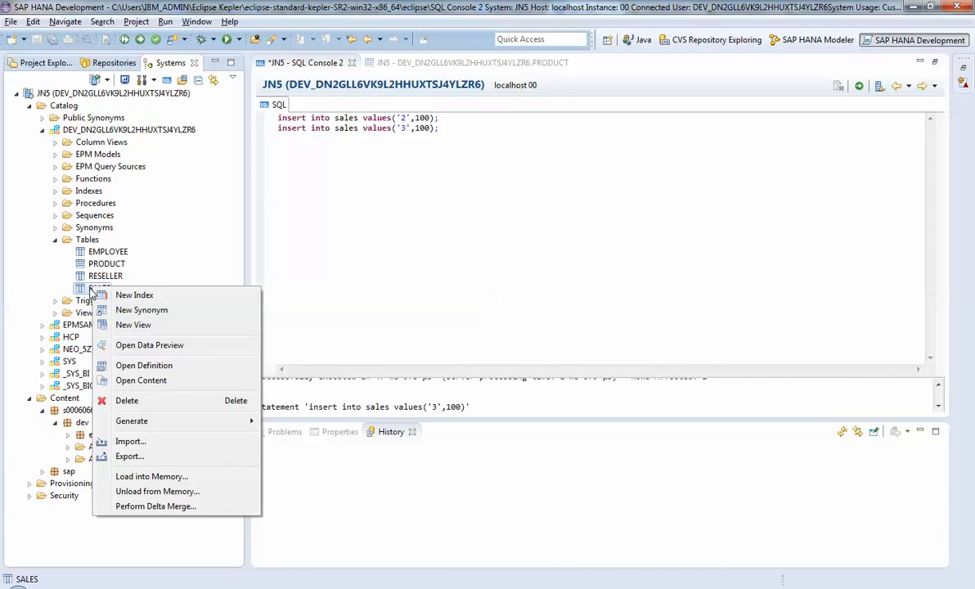
{"action": "left_click", "coordinate": [85, 287]}
{"action": "double_click", "coordinate": [85, 288]}
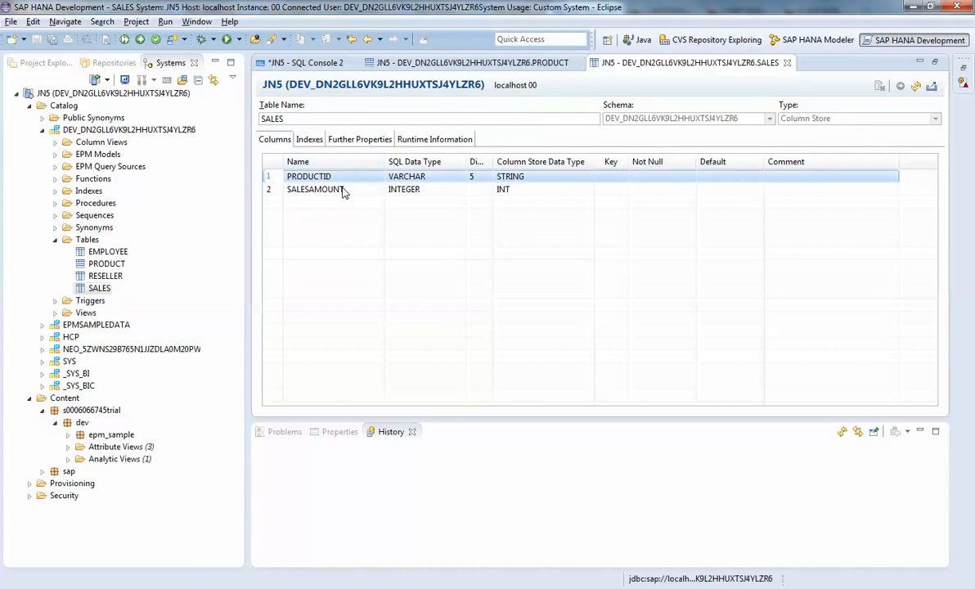
{"action": "right_click", "coordinate": [99, 292]}
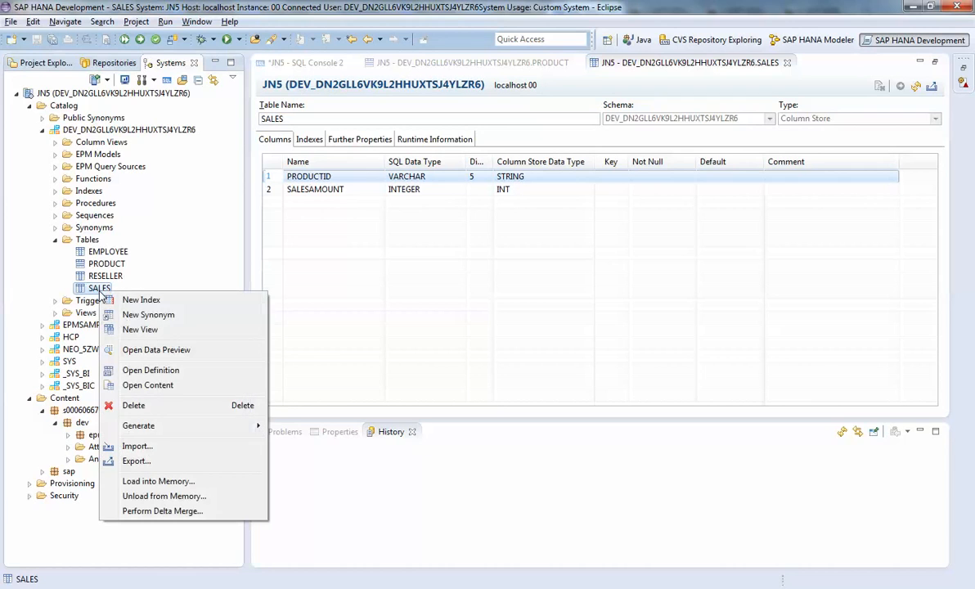
{"action": "left_click", "coordinate": [156, 371]}
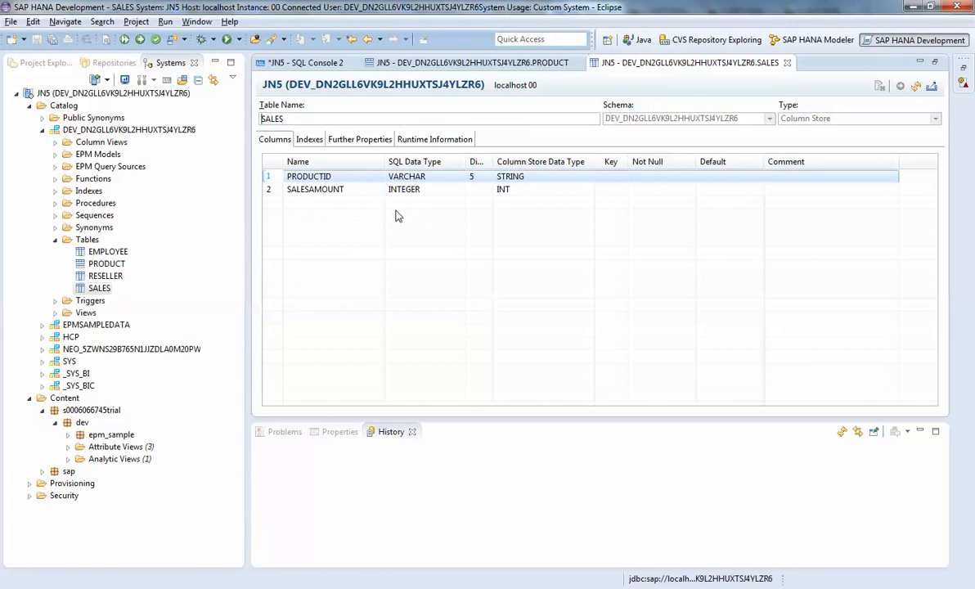
{"action": "left_click", "coordinate": [258, 191]}
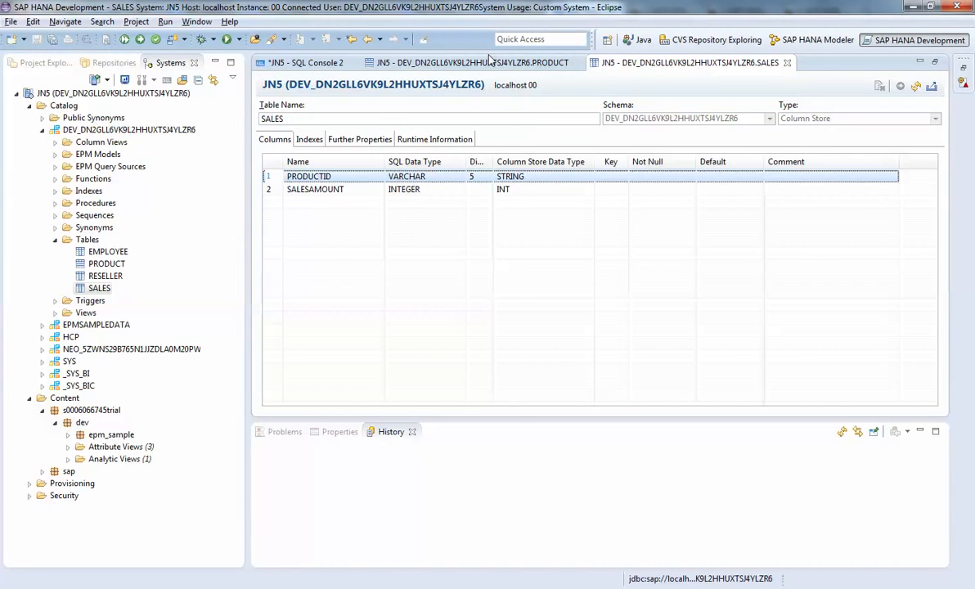
{"action": "left_click", "coordinate": [325, 64]}
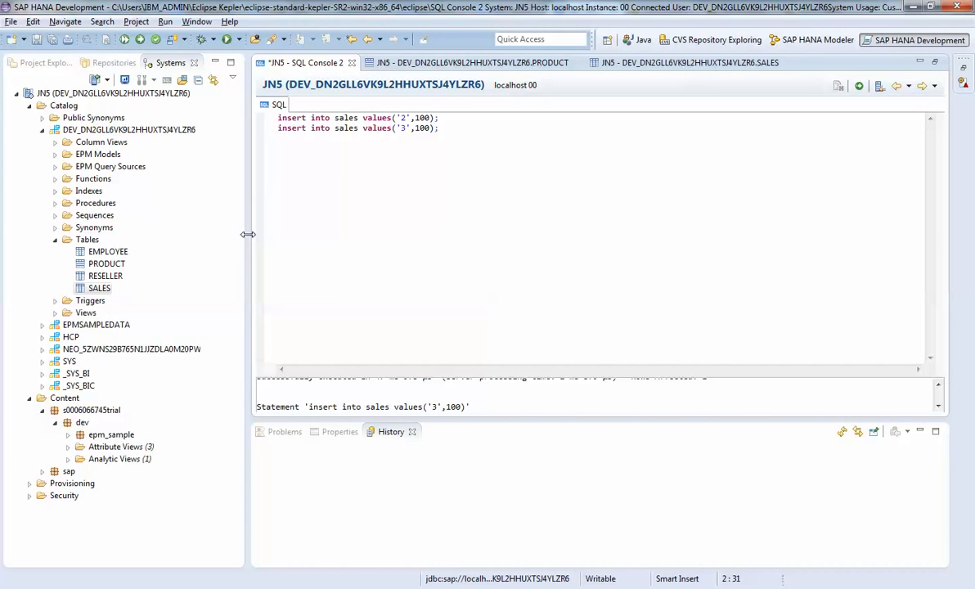
Create a new table from the developer schema's Tables folder, naming it ZTEST with the type Column Store
{"action": "left_click", "coordinate": [88, 240]}
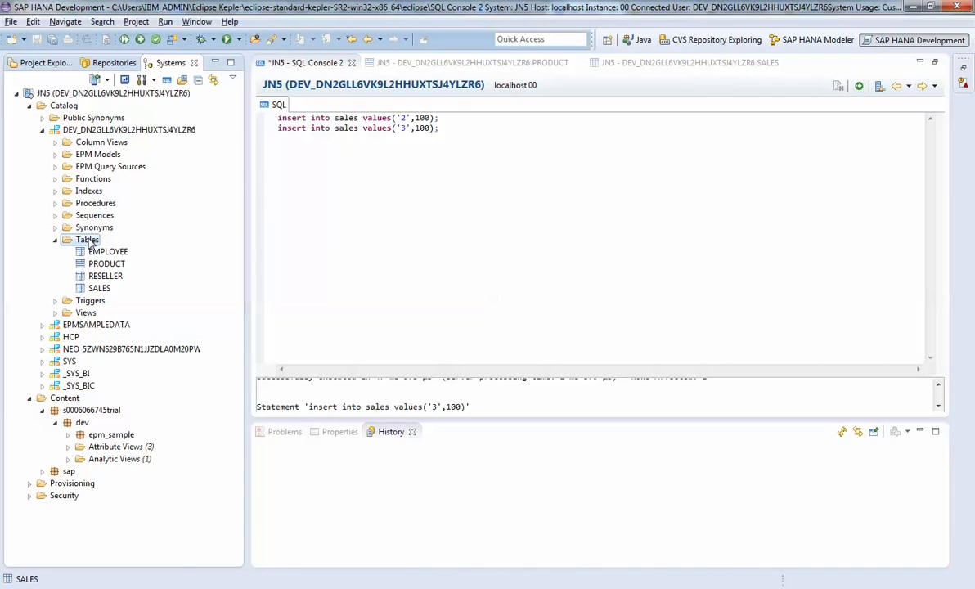
{"action": "right_click", "coordinate": [89, 239]}
{"action": "left_click", "coordinate": [137, 277]}
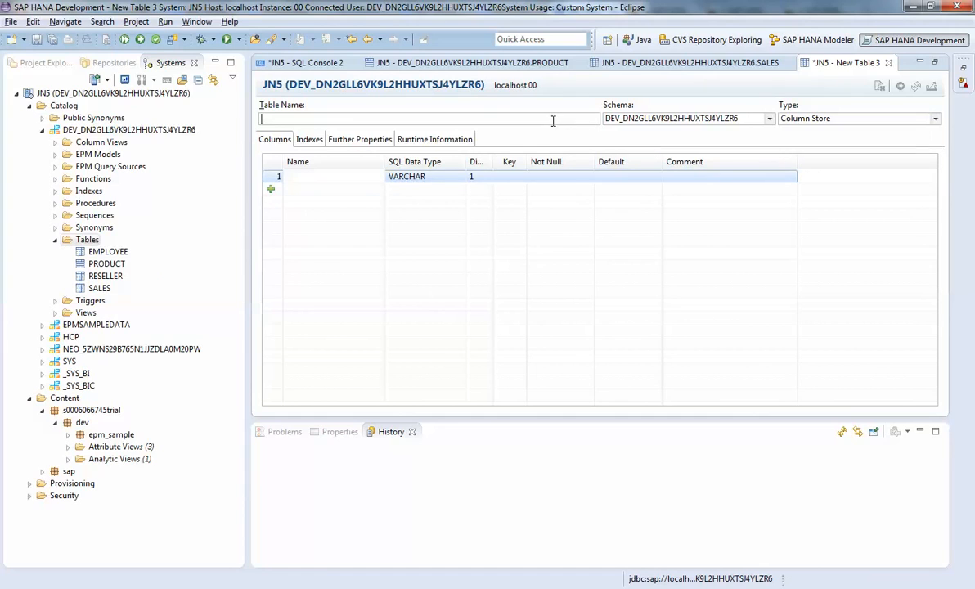
{"action": "type", "text": "ZTEST"}
{"action": "left_click", "coordinate": [936, 122]}
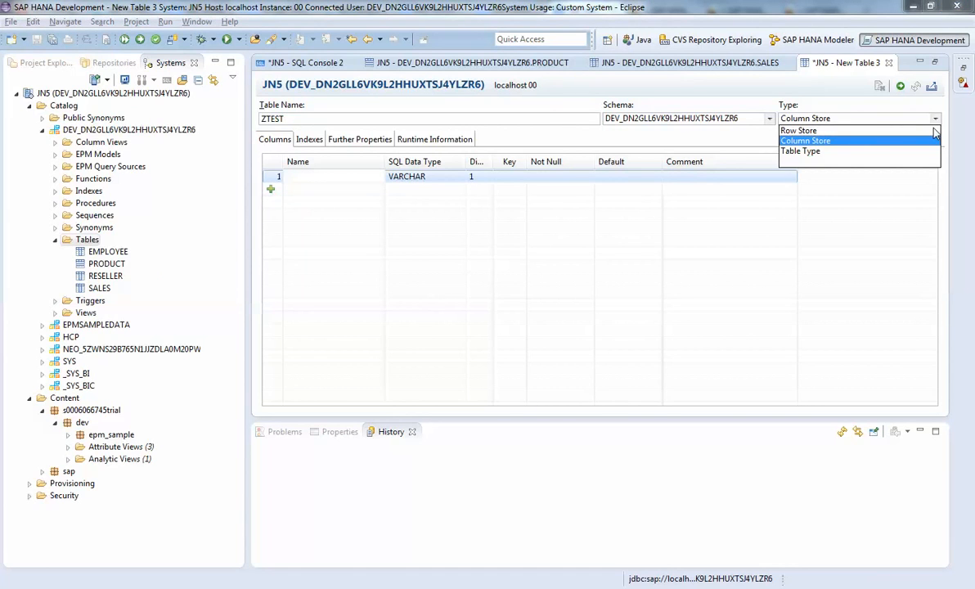
{"action": "left_click", "coordinate": [837, 140]}
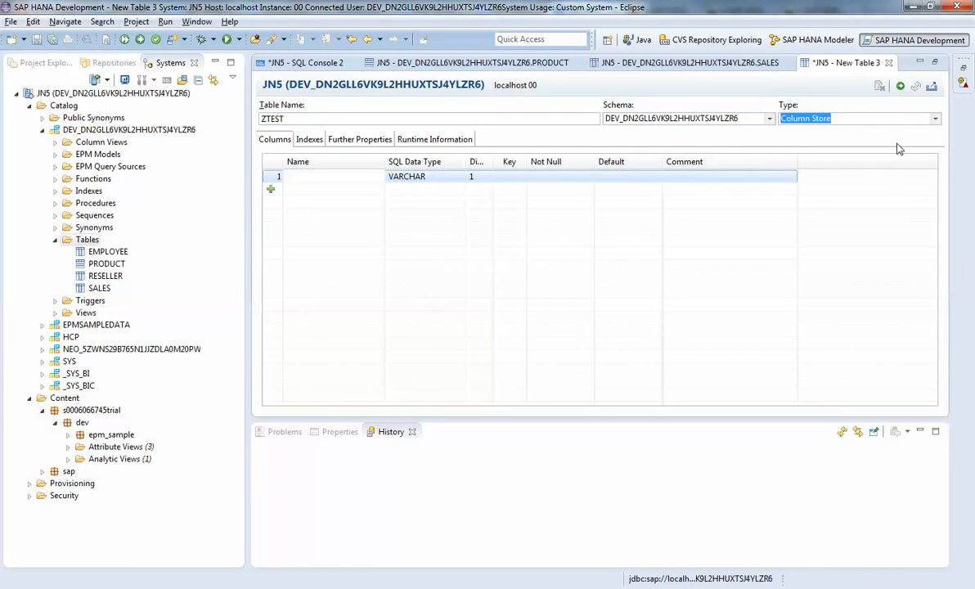
Name the first ZTEST column ID and add a second VARCHAR column NAME with dimension 15
{"action": "left_click", "coordinate": [313, 177]}
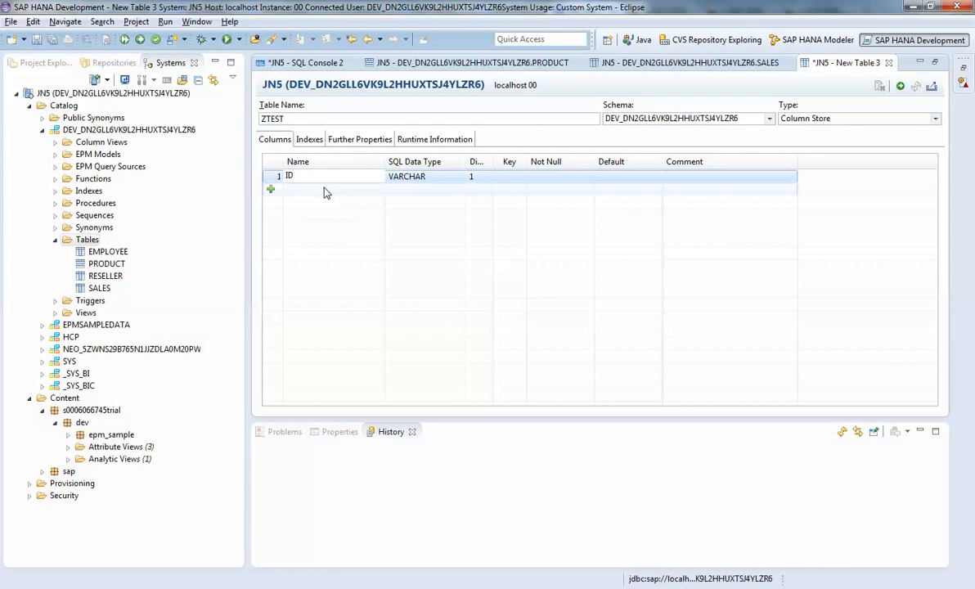
{"action": "left_click", "coordinate": [301, 189]}
{"action": "left_click", "coordinate": [270, 189]}
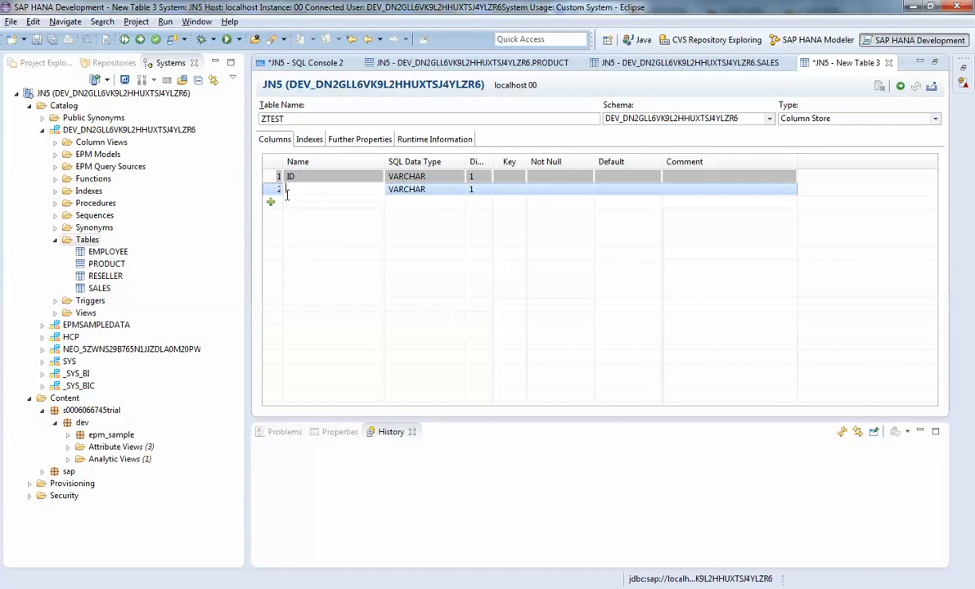
{"action": "type", "text": "NAM"}
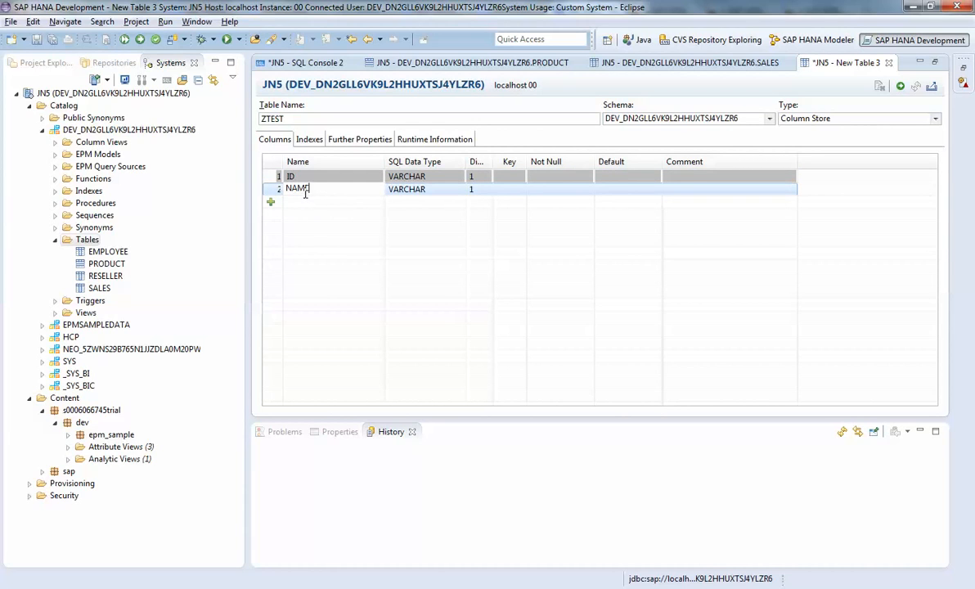
{"action": "left_click", "coordinate": [482, 189]}
{"action": "type", "text": "1"}
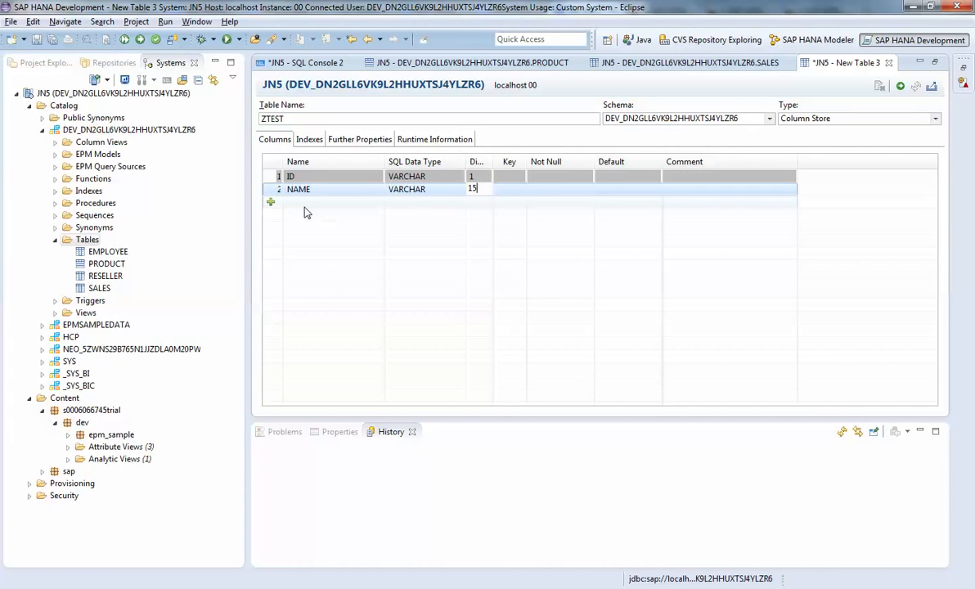
Add a third column AGE of type INTEGER and execute the creation of the ZTEST table
{"action": "left_click", "coordinate": [272, 201]}
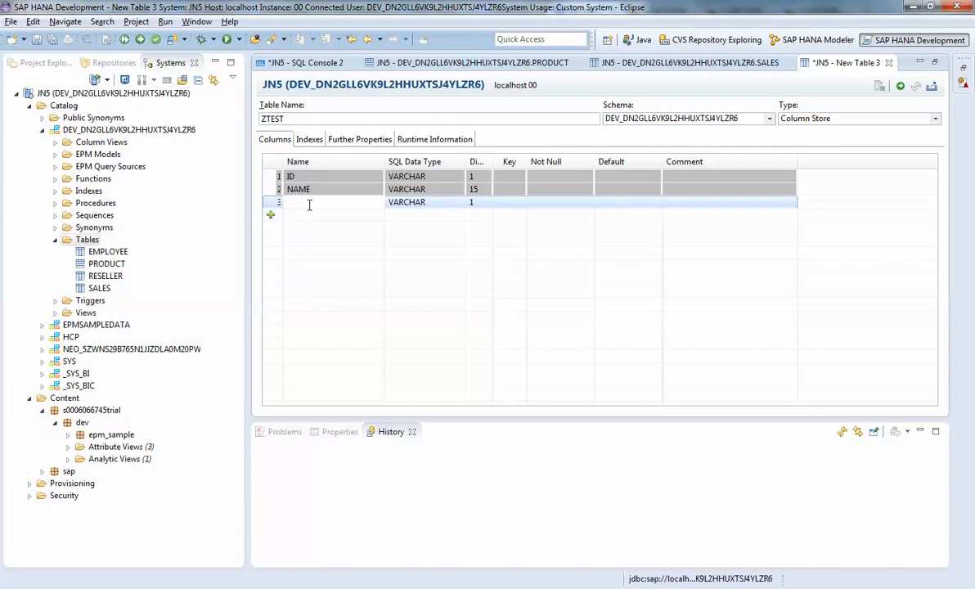
{"action": "type", "text": "AGE"}
{"action": "left_click", "coordinate": [445, 203]}
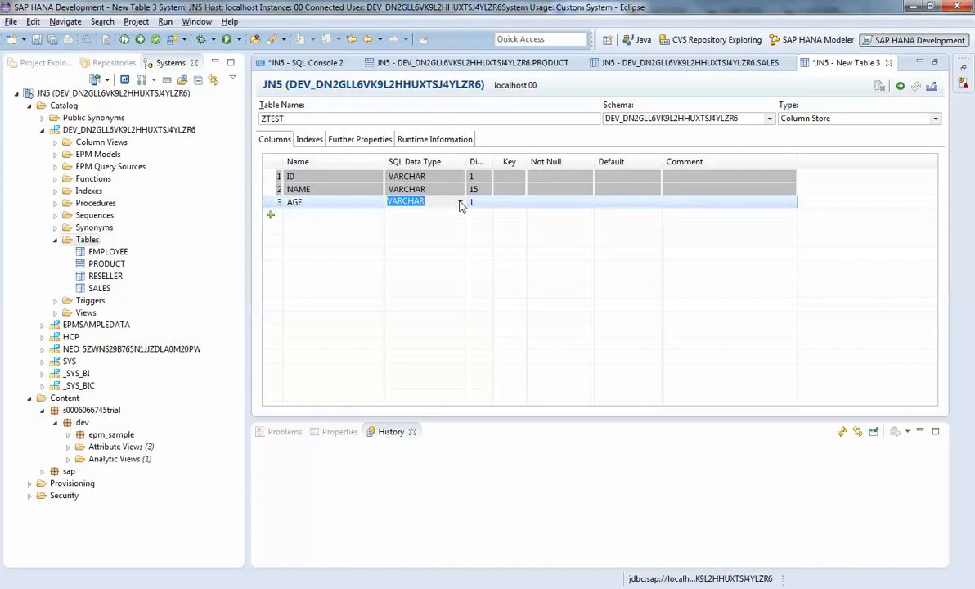
{"action": "left_click", "coordinate": [459, 202]}
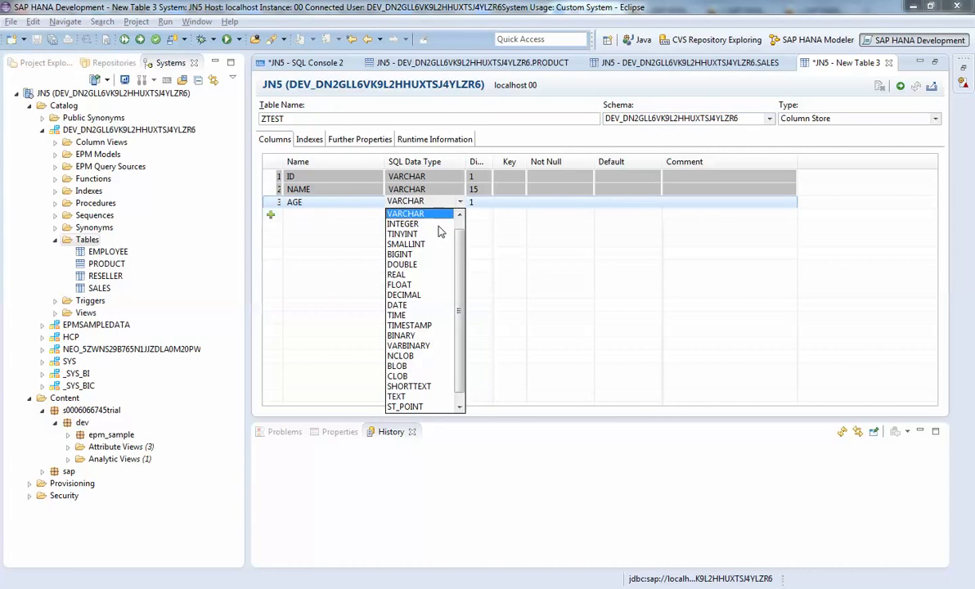
{"action": "left_click", "coordinate": [424, 225]}
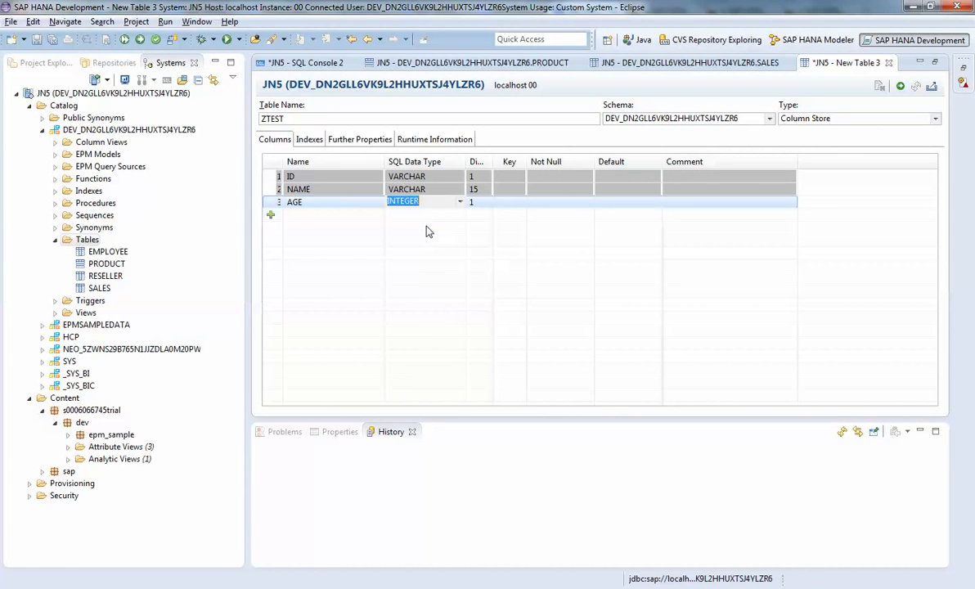
{"action": "left_click", "coordinate": [429, 232]}
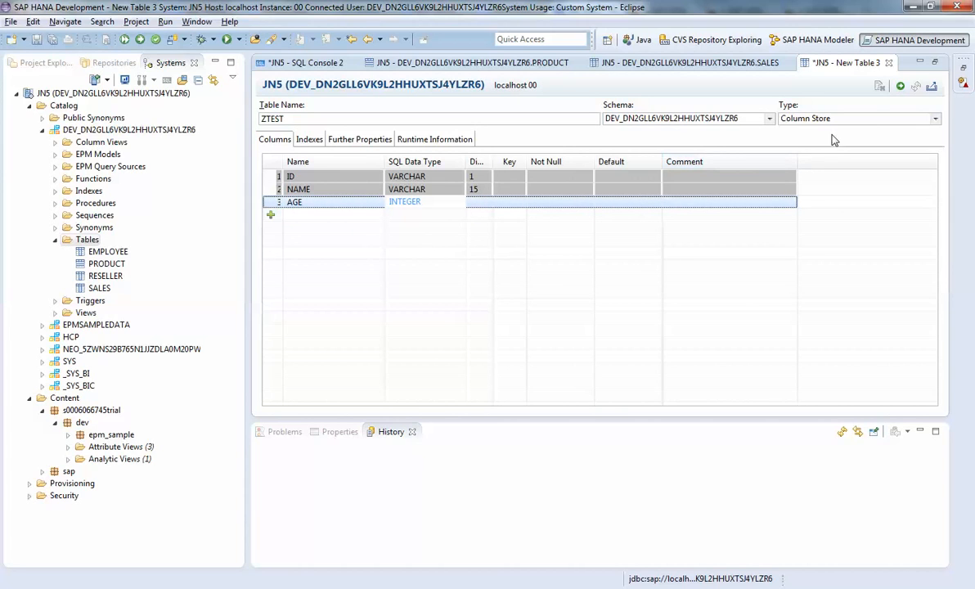
{"action": "left_click", "coordinate": [903, 88]}
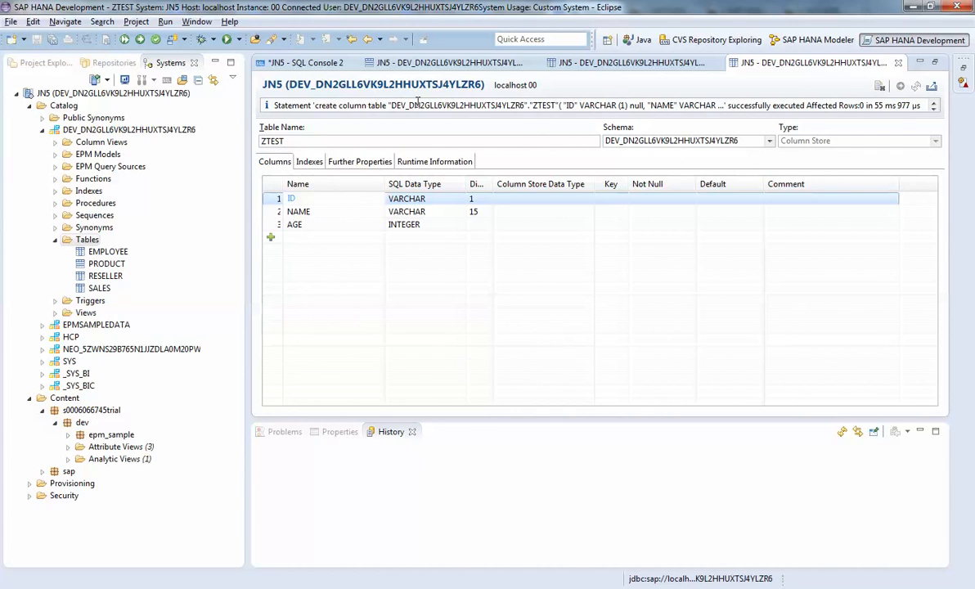
Examine the generated create column table statement for ZTEST and highlight its schema name
{"action": "left_click", "coordinate": [314, 106]}
{"action": "left_click_drag", "start_coordinate": [313, 106], "coordinate": [532, 117]}
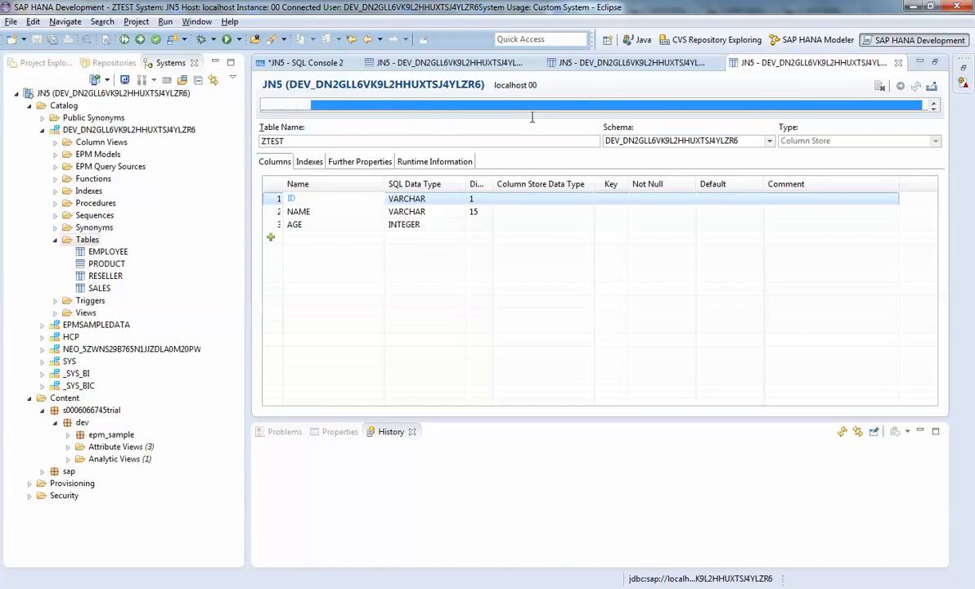
{"action": "left_click", "coordinate": [376, 107]}
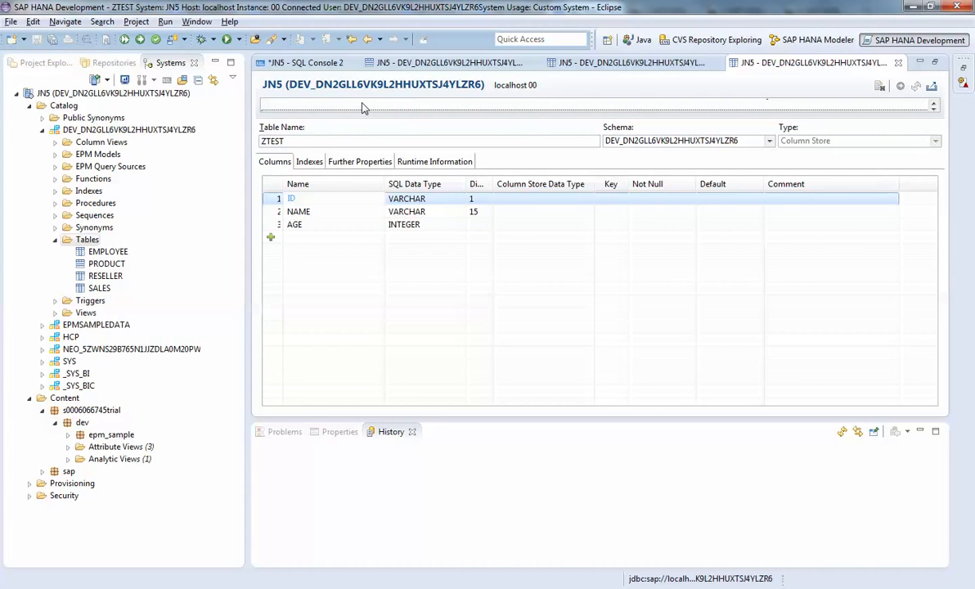
{"action": "left_click", "coordinate": [933, 103]}
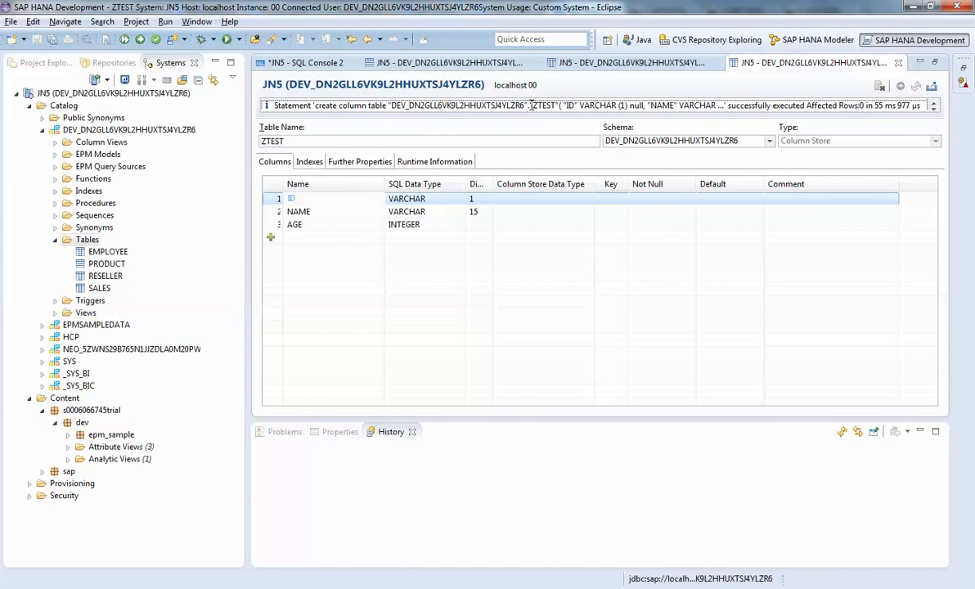
{"action": "left_click_drag", "start_coordinate": [525, 108], "coordinate": [390, 109]}
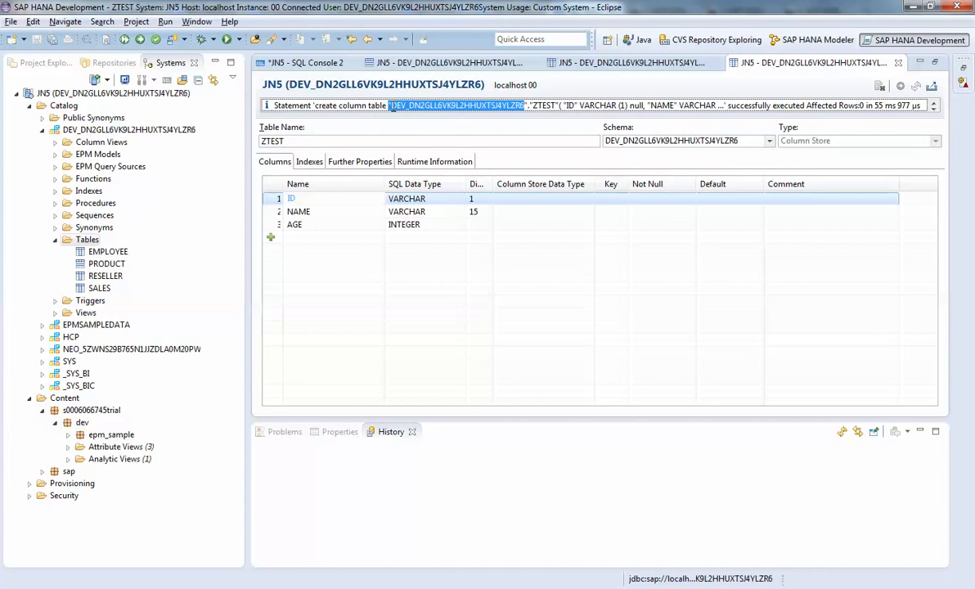
Compare the sales table reference in the SQL console's insert statements with the generated ZTEST statement
{"action": "left_click", "coordinate": [278, 63]}
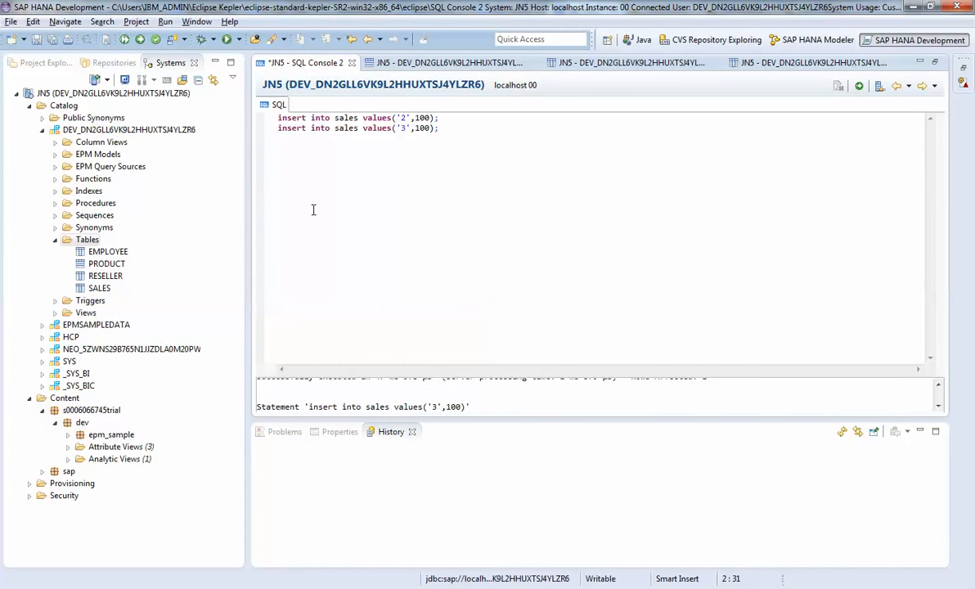
{"action": "left_click", "coordinate": [335, 118]}
{"action": "left_click", "coordinate": [793, 62]}
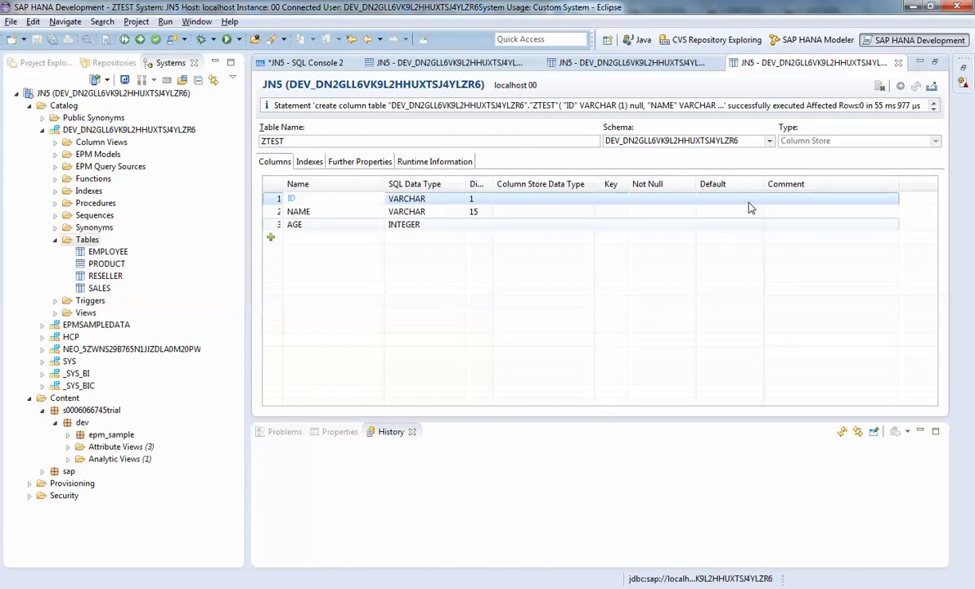
Switch to the SAP HANA Modeler perspective, collapse the developer schema's Tables folder and select the dev package's Attribute Views
{"action": "left_click", "coordinate": [793, 40]}
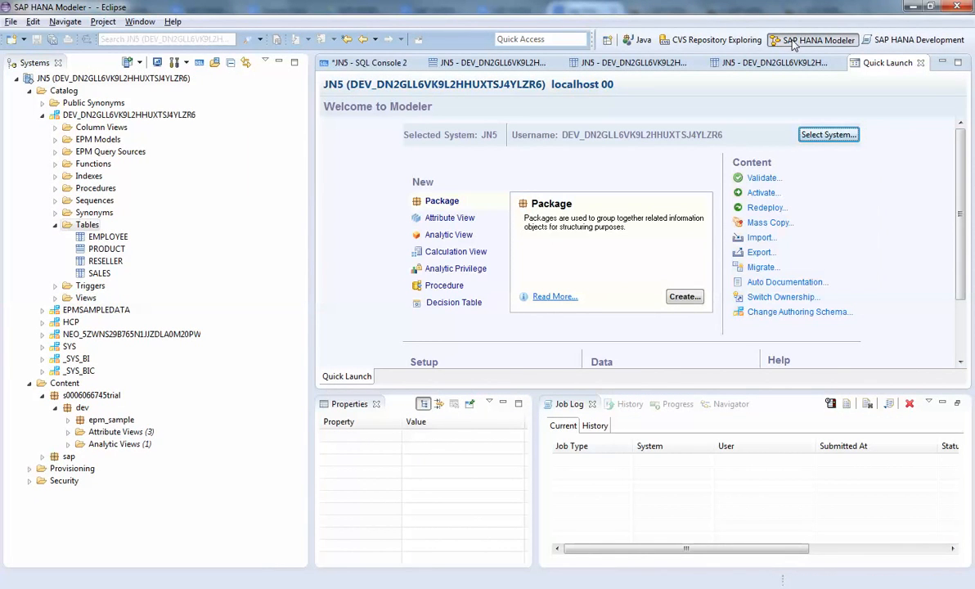
{"action": "left_click", "coordinate": [56, 225]}
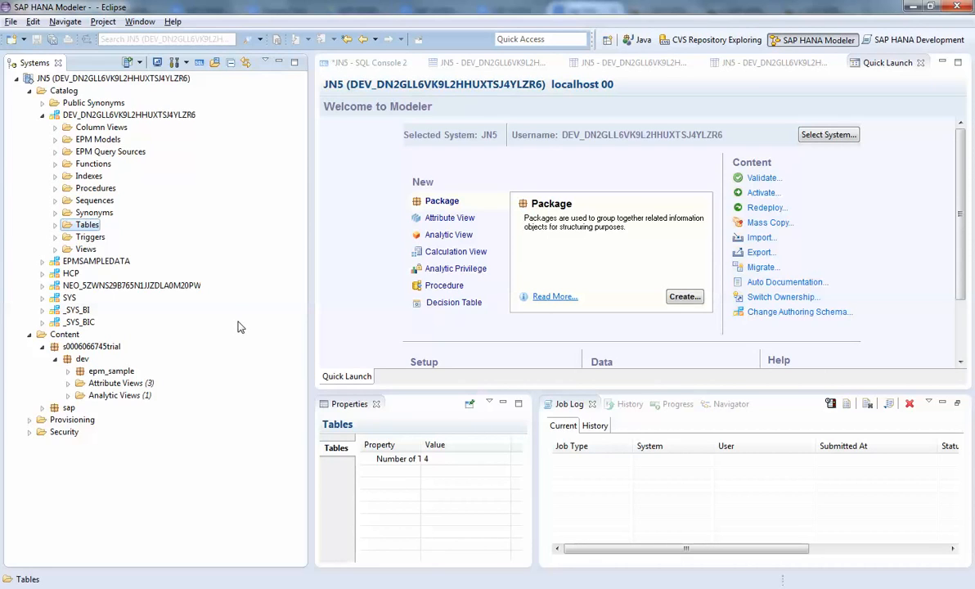
{"action": "left_click", "coordinate": [104, 384]}
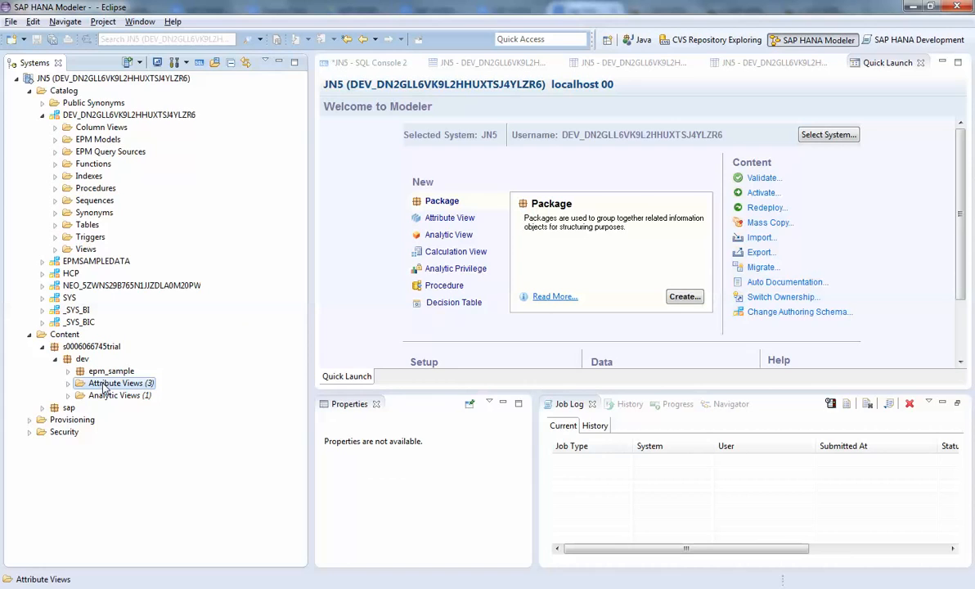
Start a new attribute view in the dev package and name it ZATT_TEST
{"action": "left_click", "coordinate": [105, 396]}
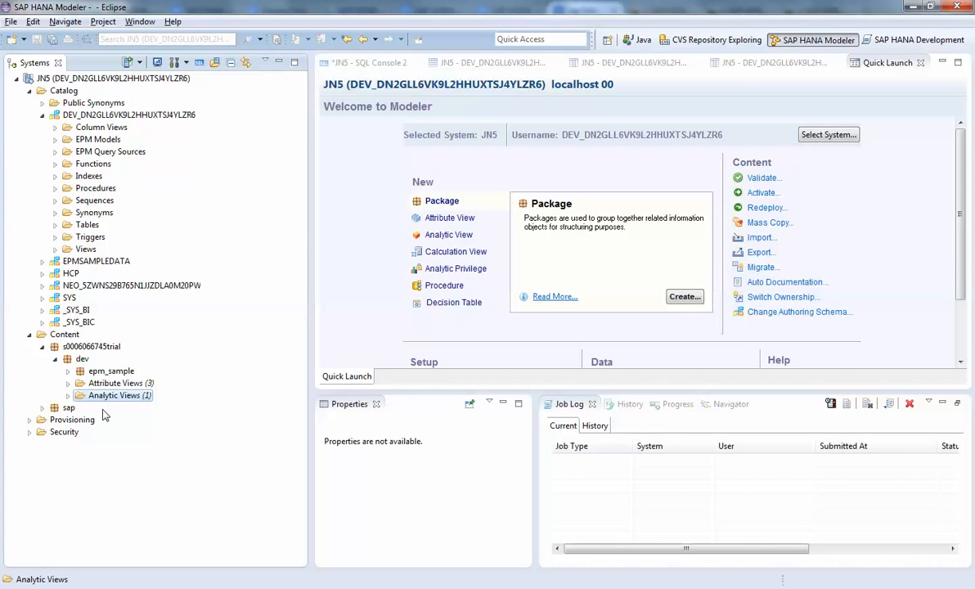
{"action": "left_click", "coordinate": [113, 384]}
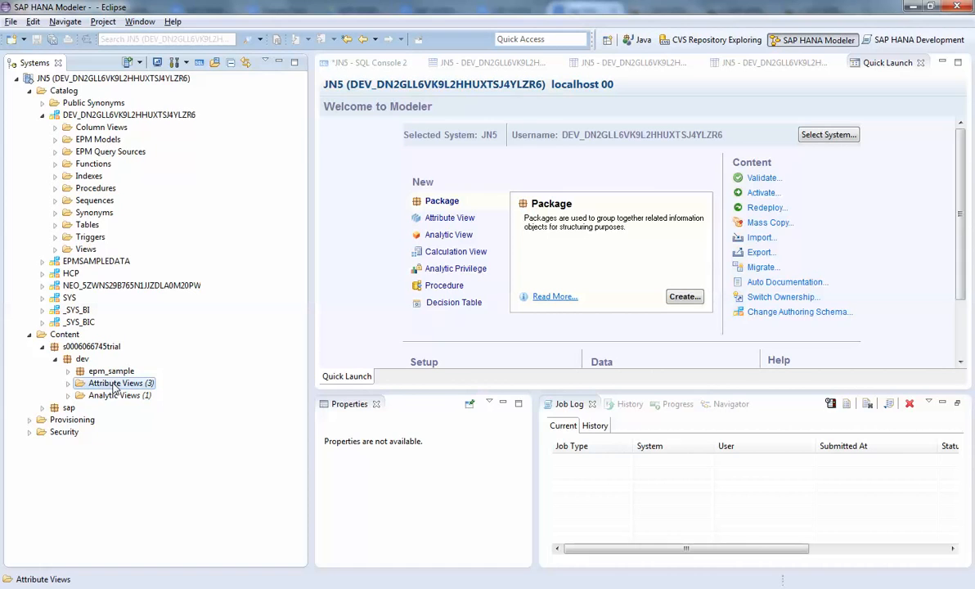
{"action": "left_click", "coordinate": [82, 359]}
{"action": "right_click", "coordinate": [81, 359]}
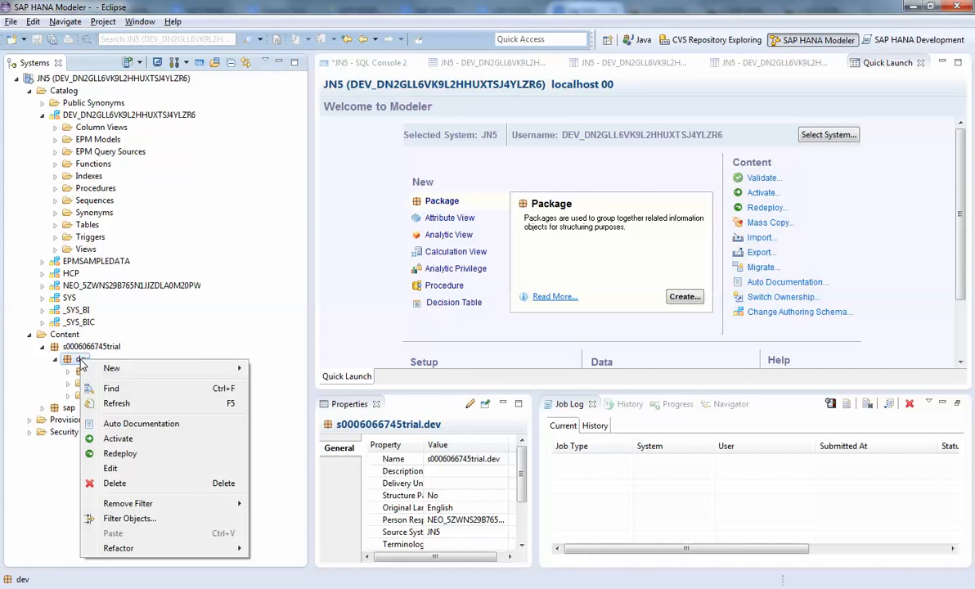
{"action": "mouse_move", "coordinate": [114, 368]}
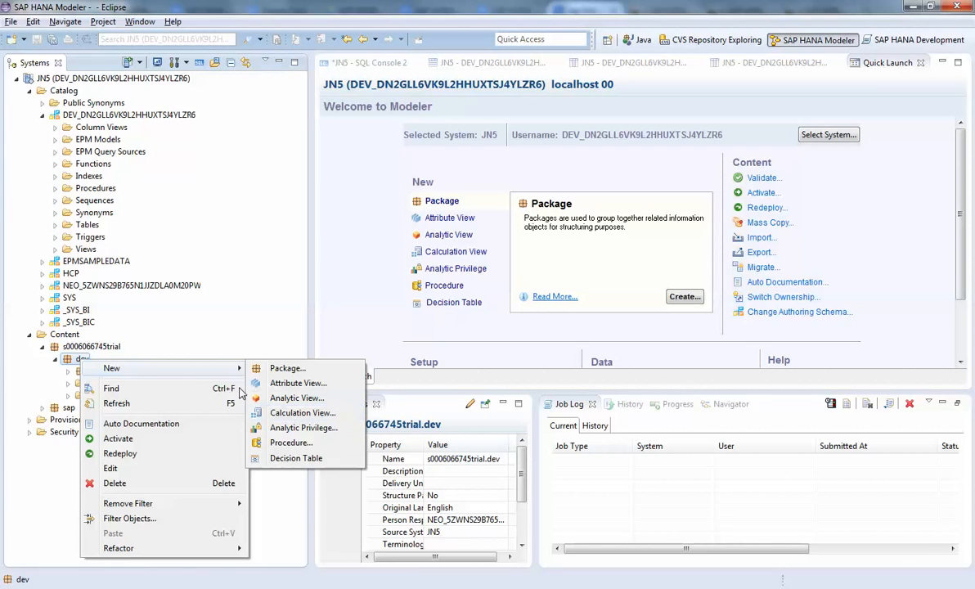
{"action": "mouse_move", "coordinate": [195, 375]}
{"action": "left_click", "coordinate": [283, 384]}
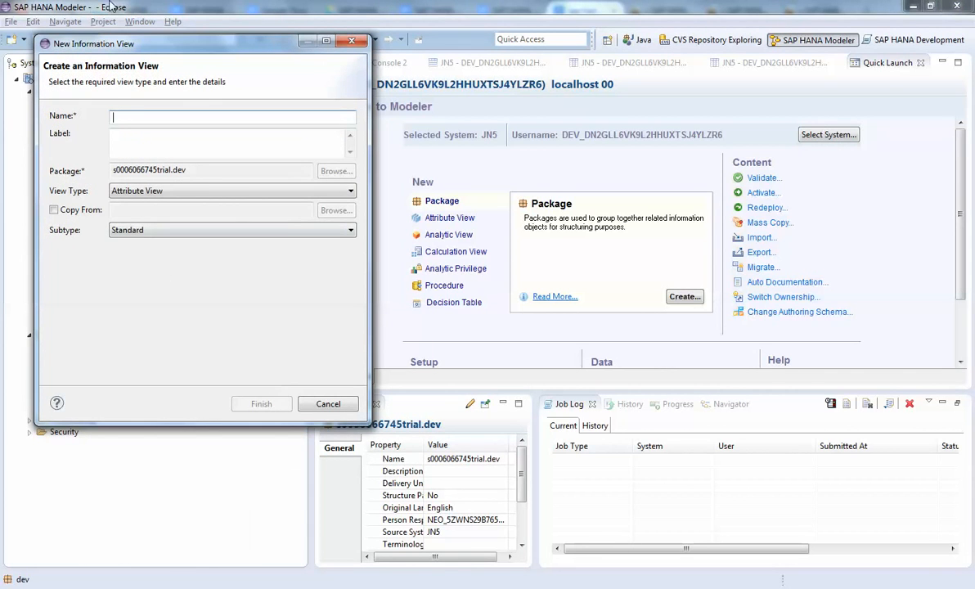
{"action": "left_click_drag", "start_coordinate": [149, 46], "coordinate": [363, 81]}
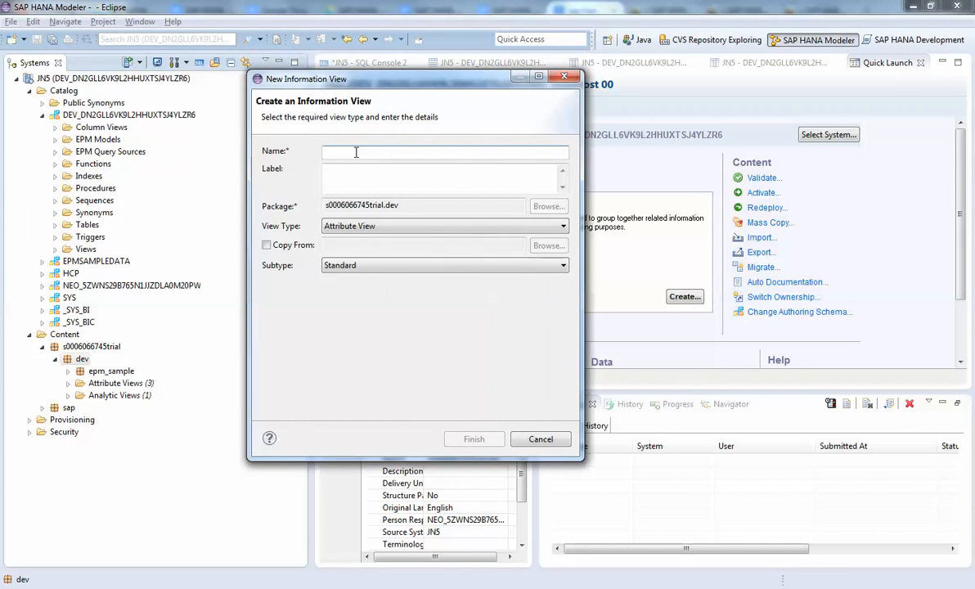
{"action": "type", "text": "ATT_TEST"}
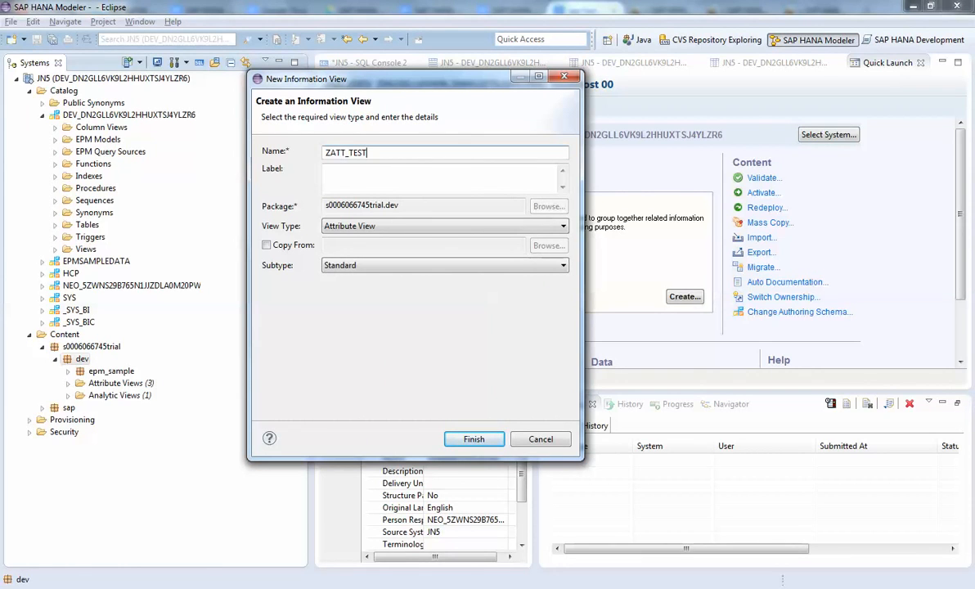
Choose Attribute View as the view type and Standard as the subtype without copying another view, and finish creating the view
{"action": "left_click", "coordinate": [446, 227]}
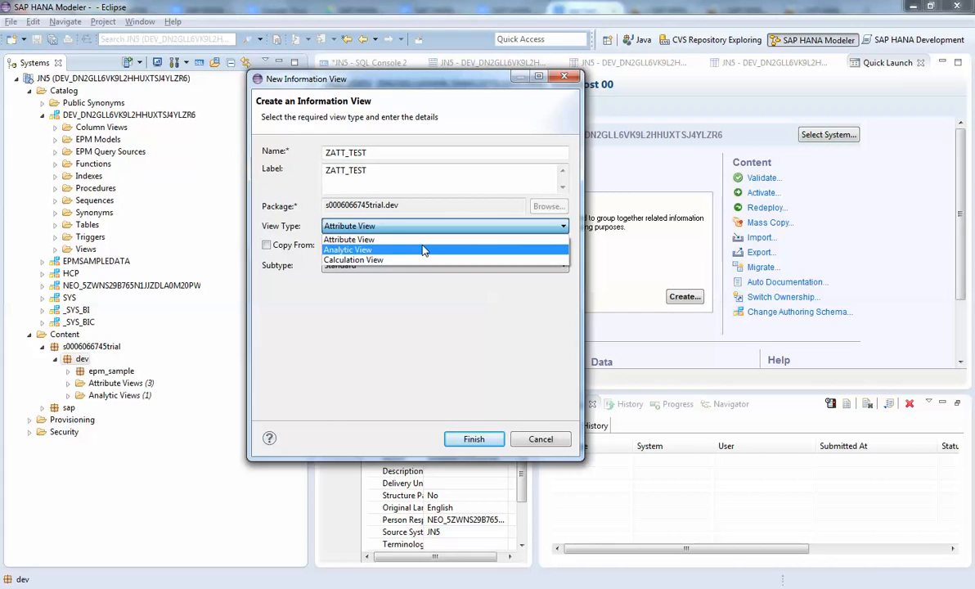
{"action": "left_click", "coordinate": [421, 239]}
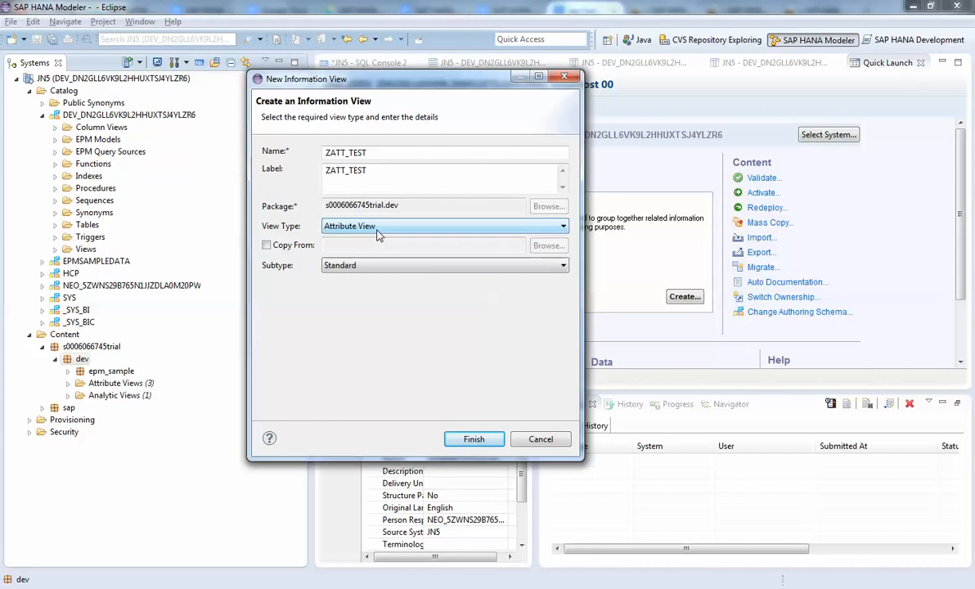
{"action": "left_click", "coordinate": [442, 266]}
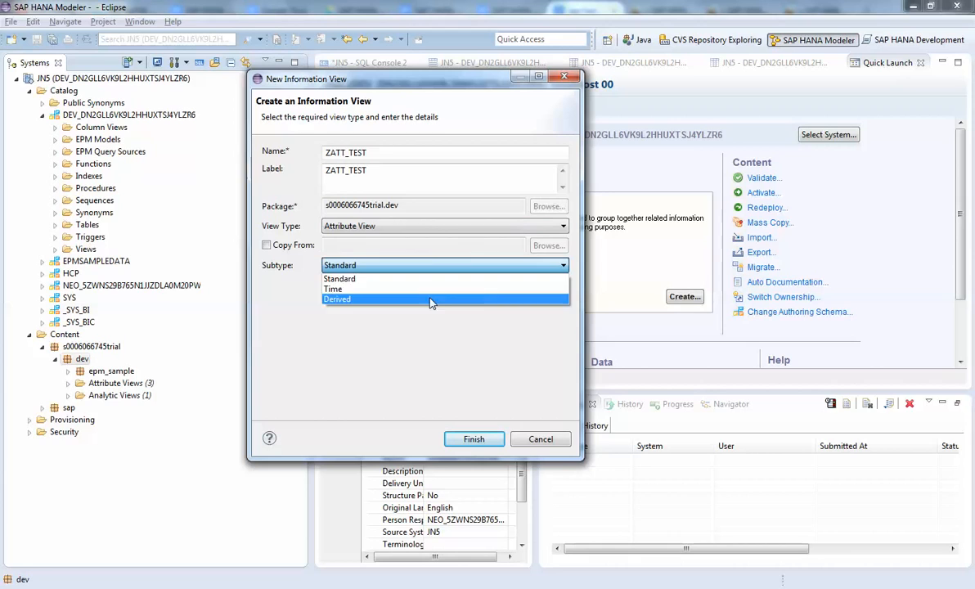
{"action": "left_click", "coordinate": [362, 282]}
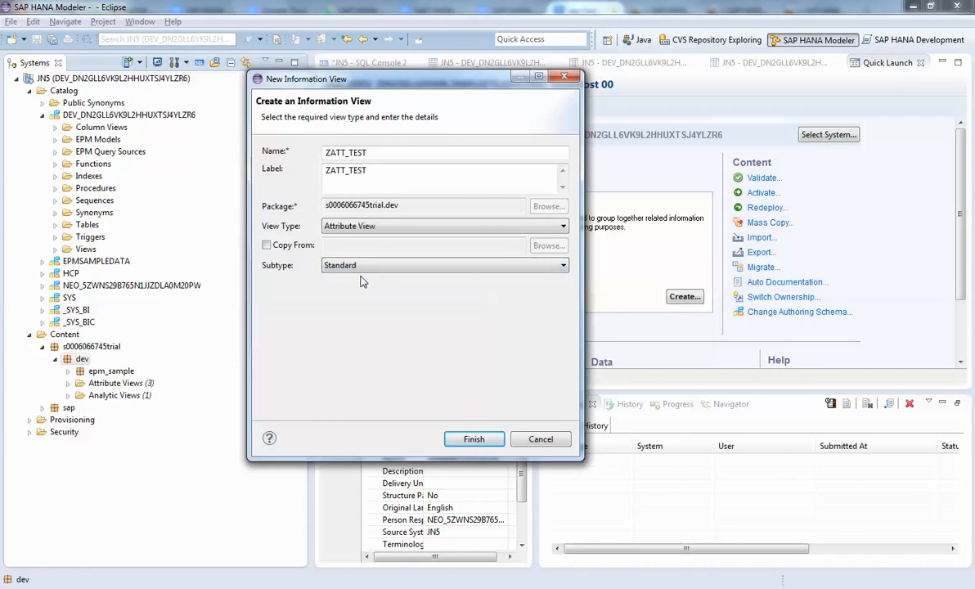
{"action": "left_click", "coordinate": [266, 247]}
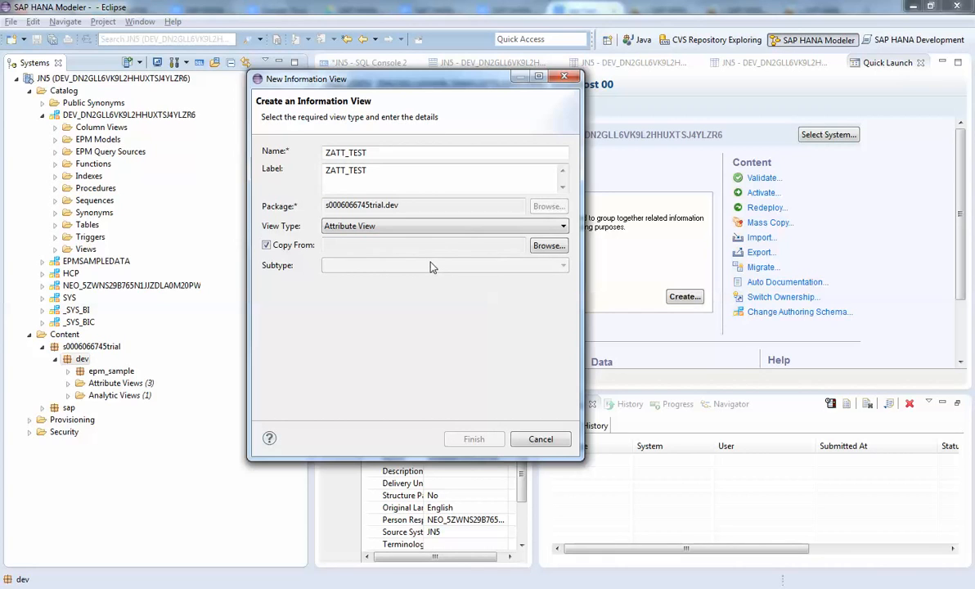
{"action": "left_click", "coordinate": [266, 245]}
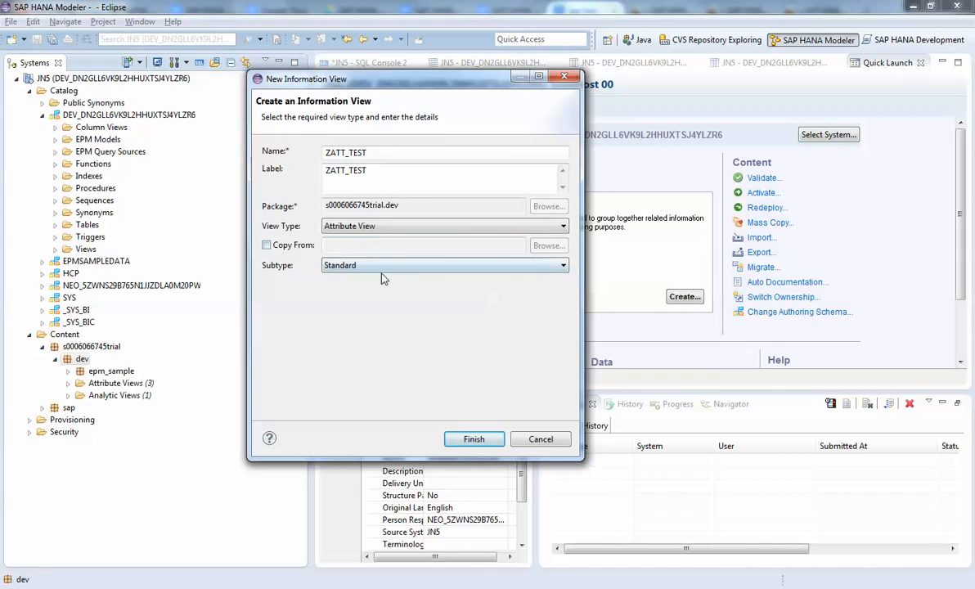
{"action": "left_click", "coordinate": [476, 440]}
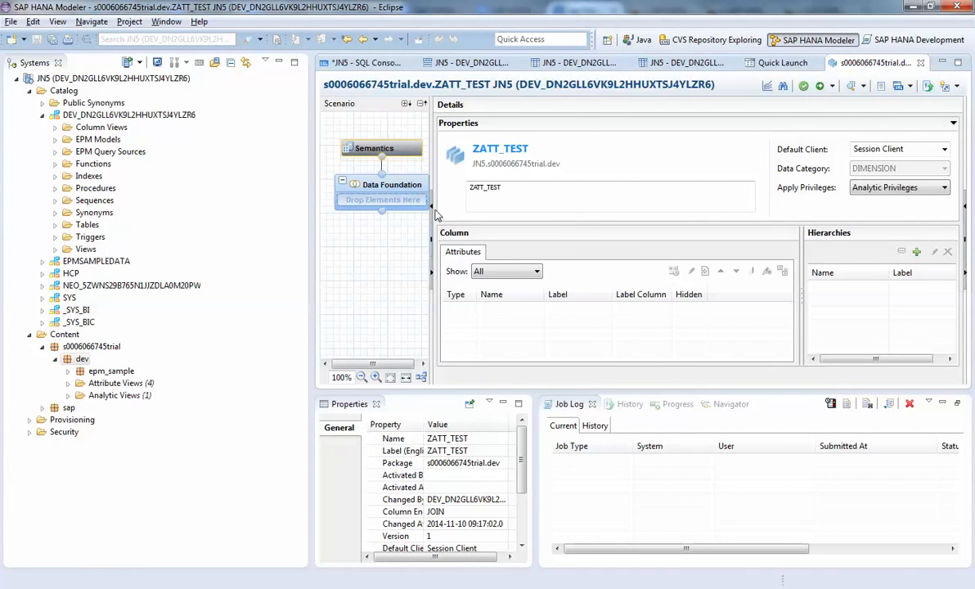
Add the SALES table from the developer schema's Tables folder to the Data Foundation of ZATT_TEST
{"action": "left_click", "coordinate": [357, 192]}
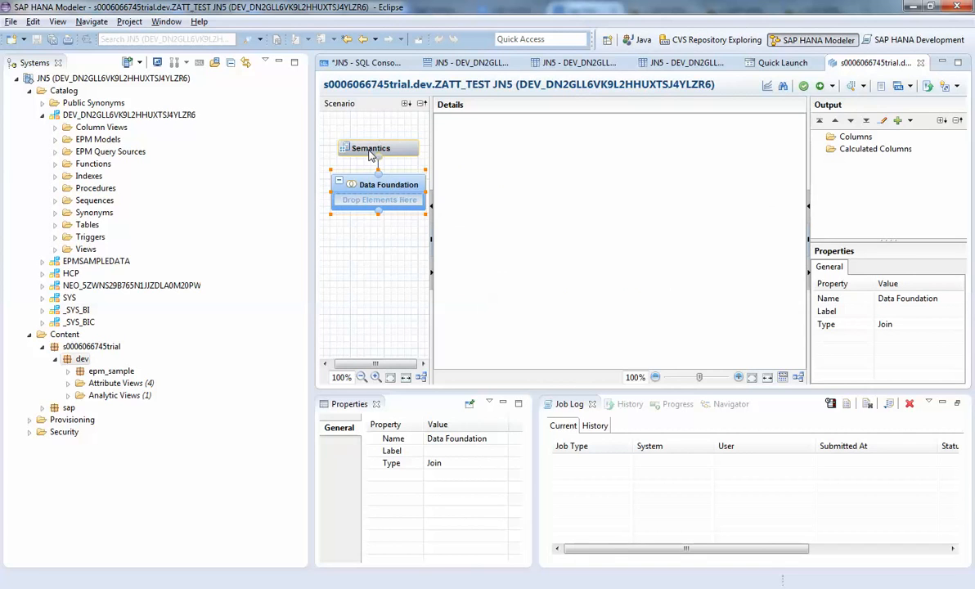
{"action": "left_click", "coordinate": [371, 152]}
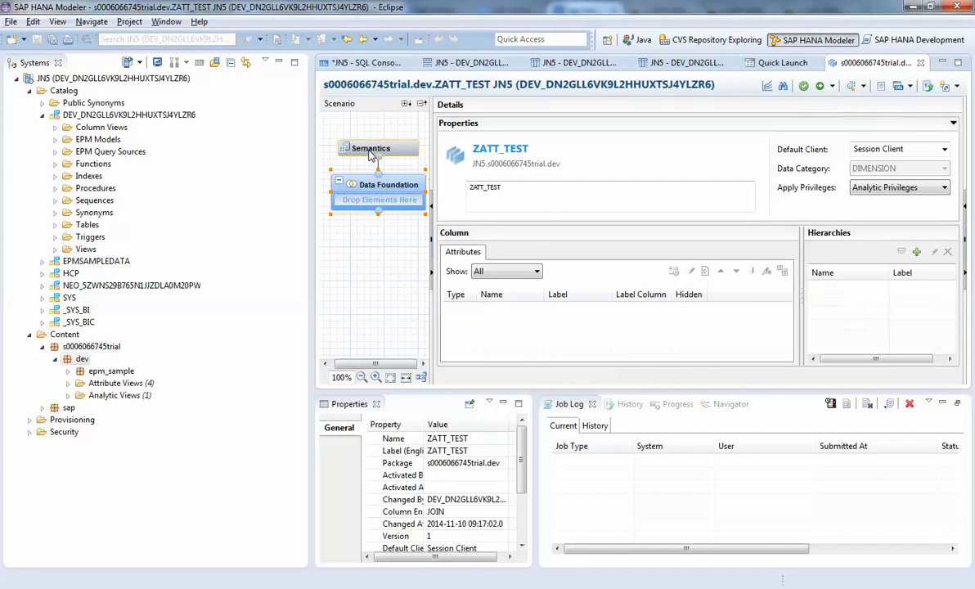
{"action": "left_click", "coordinate": [357, 191]}
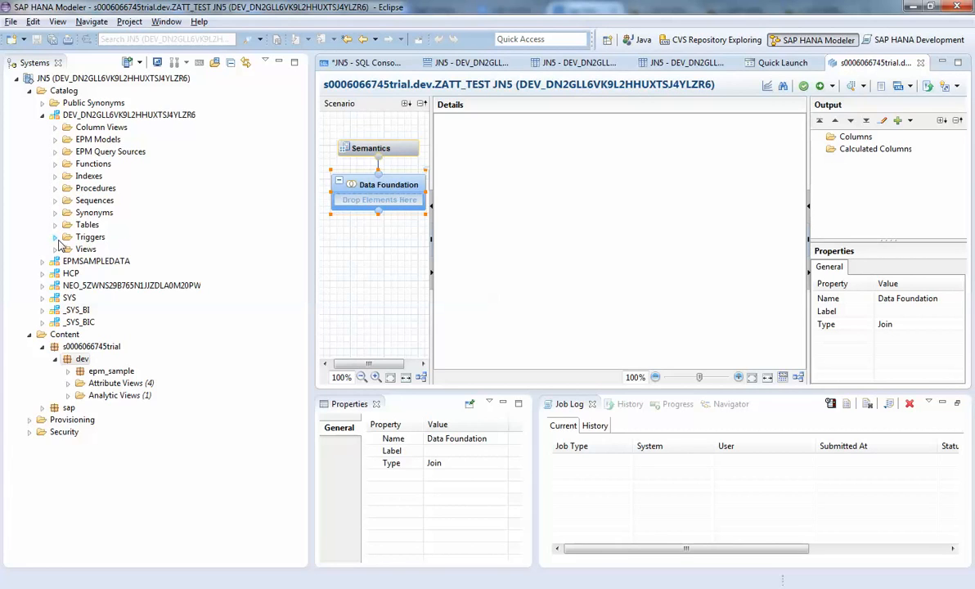
{"action": "left_click", "coordinate": [90, 223]}
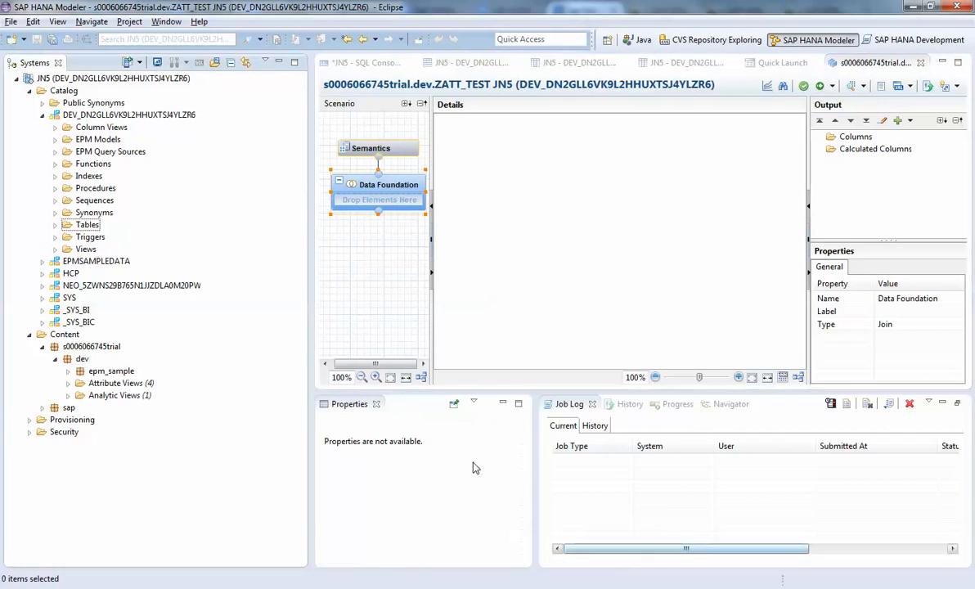
{"action": "left_click", "coordinate": [55, 225]}
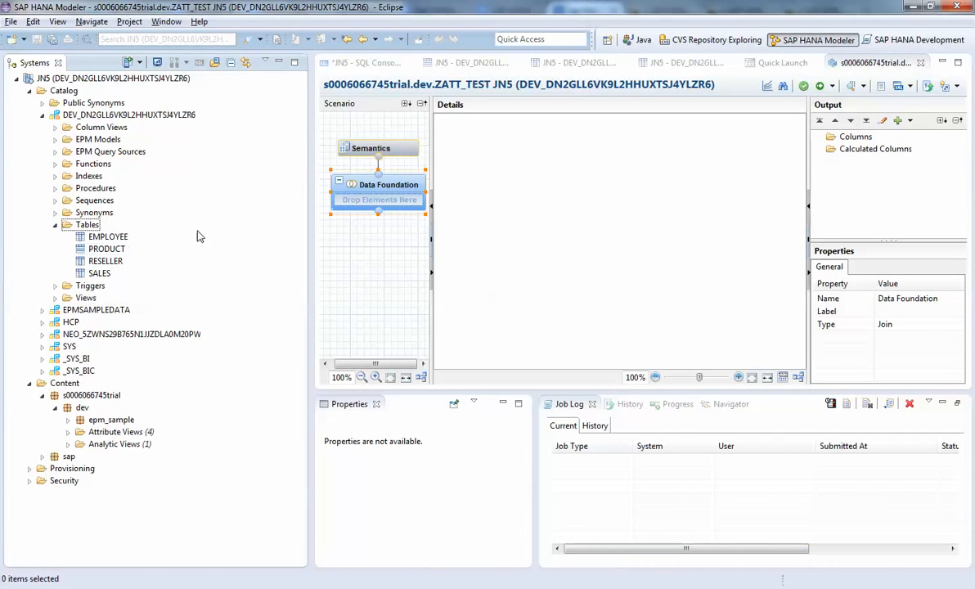
{"action": "left_click", "coordinate": [99, 273]}
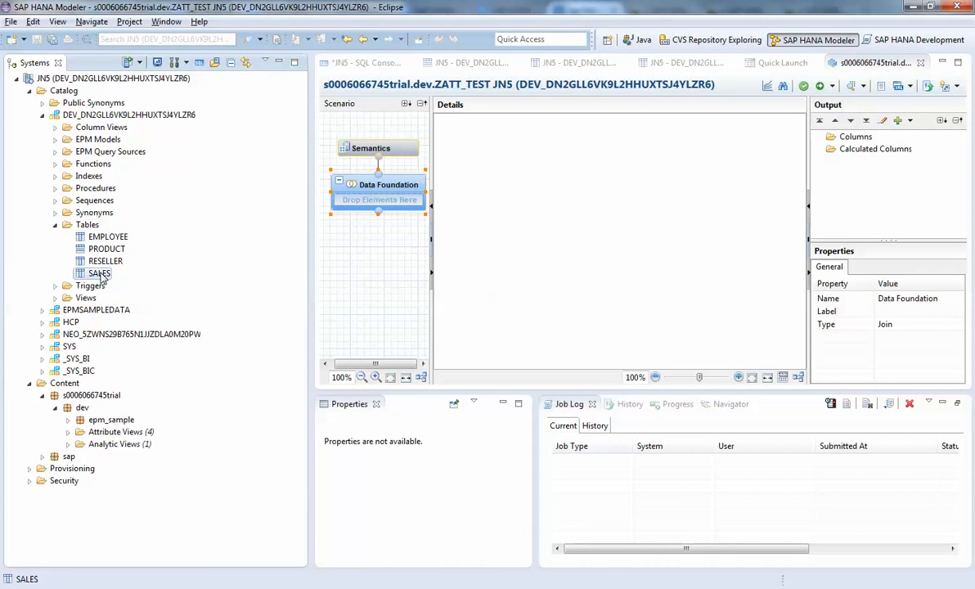
{"action": "left_click_drag", "start_coordinate": [102, 276], "coordinate": [364, 204]}
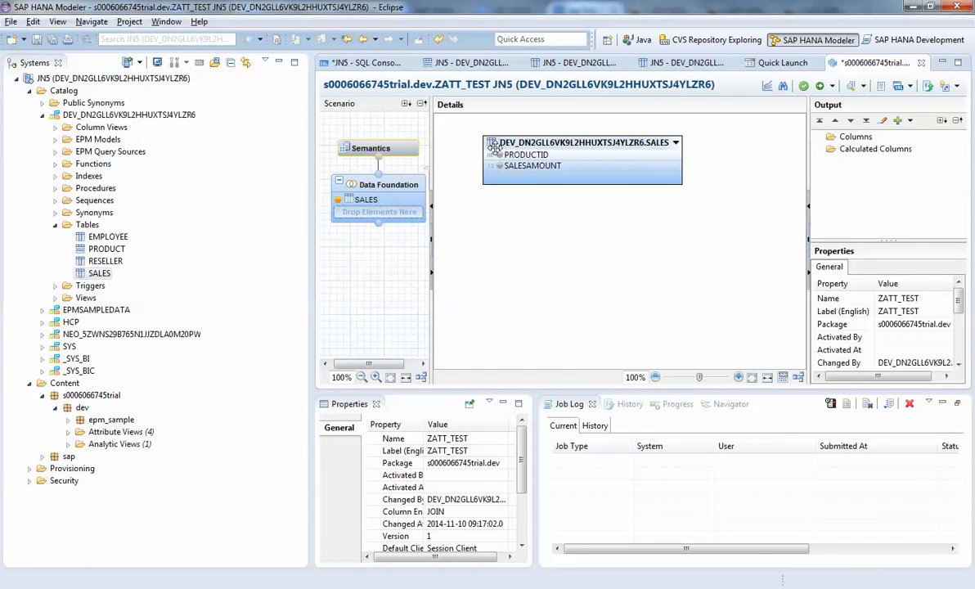
Add the PRODUCTID and SALESAMOUNT columns of the SALES table to the view's output
{"action": "left_click", "coordinate": [525, 157]}
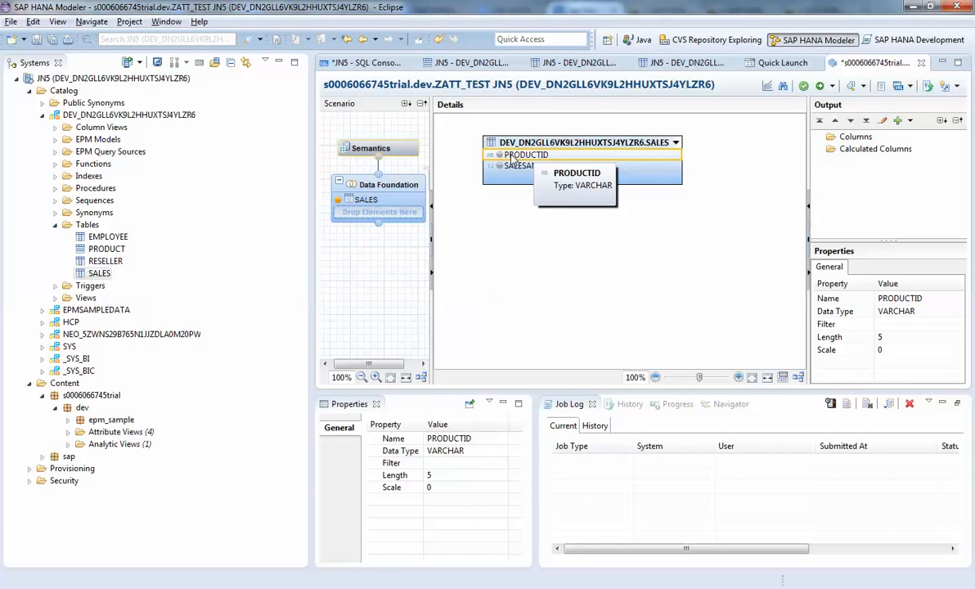
{"action": "right_click", "coordinate": [514, 159]}
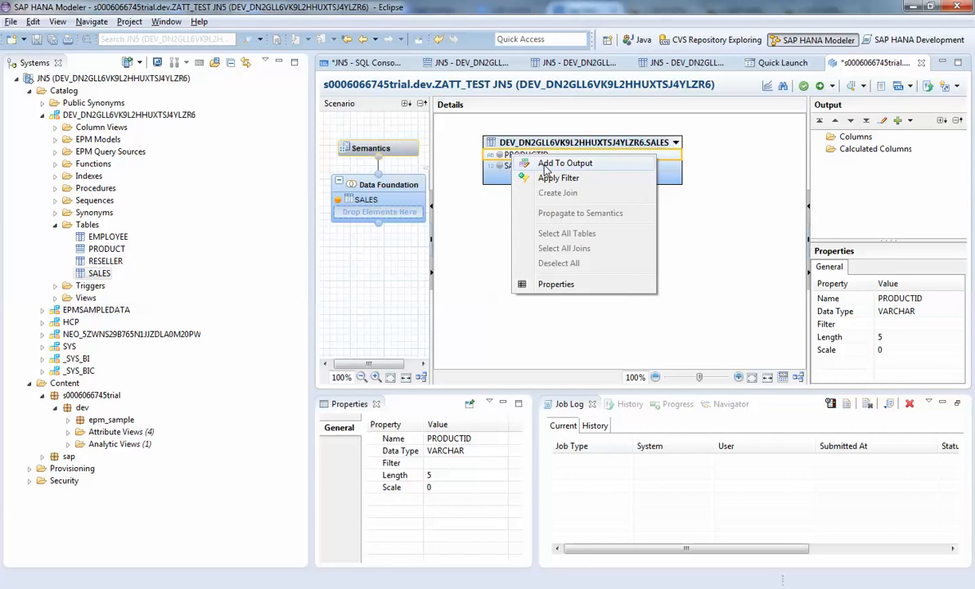
{"action": "left_click", "coordinate": [546, 164]}
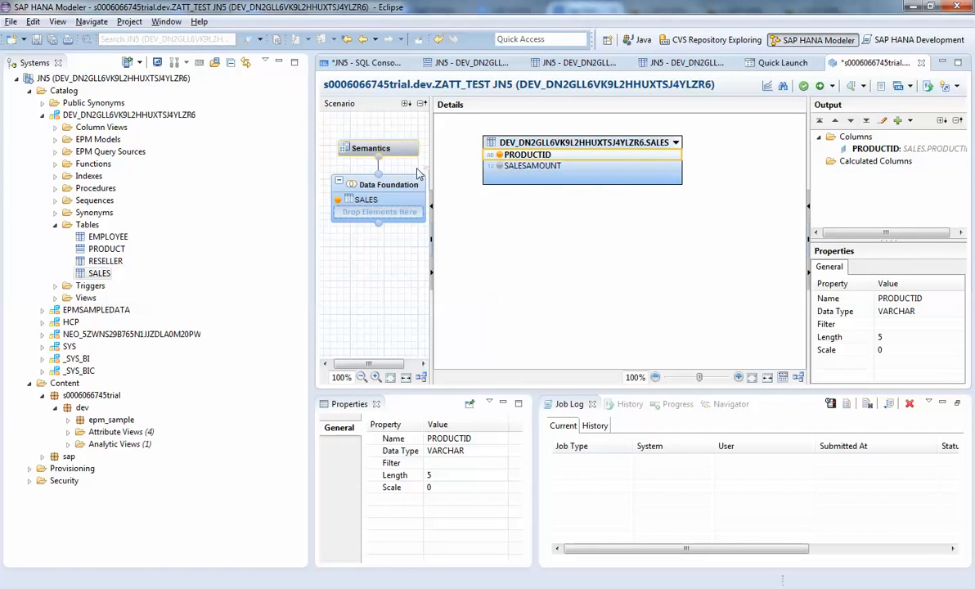
{"action": "left_click", "coordinate": [510, 167]}
{"action": "right_click", "coordinate": [510, 167]}
{"action": "left_click", "coordinate": [528, 180]}
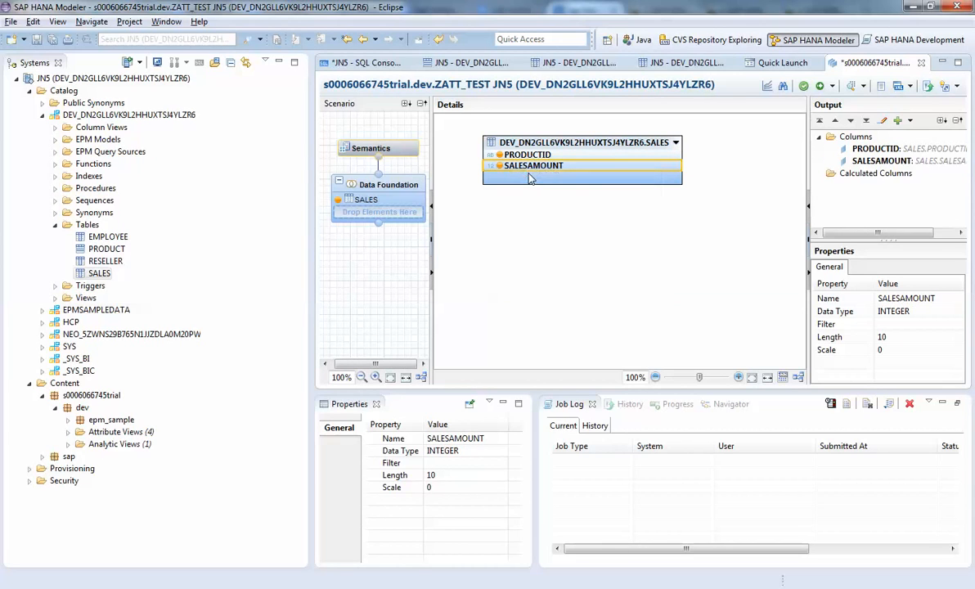
{"action": "left_click", "coordinate": [864, 175]}
{"action": "right_click", "coordinate": [864, 175]}
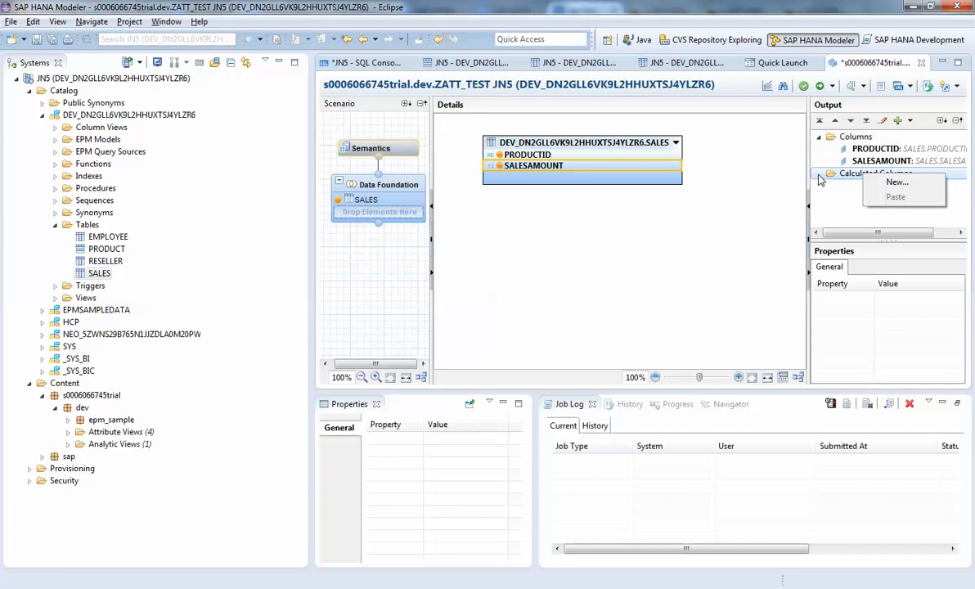
{"action": "left_click", "coordinate": [721, 199]}
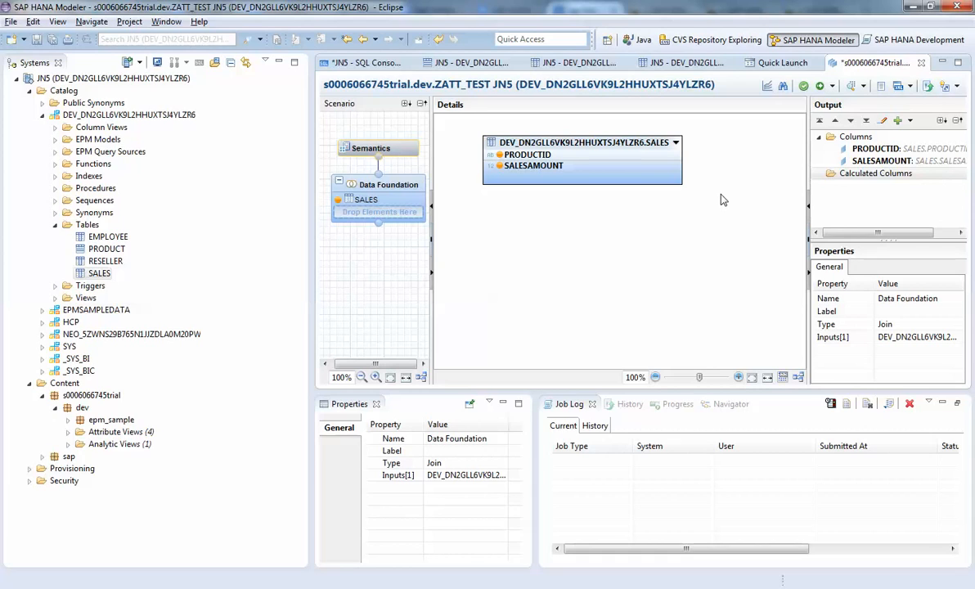
Set the PRODUCTID column's type to Key Attribute in the Semantics node
{"action": "left_click", "coordinate": [365, 155]}
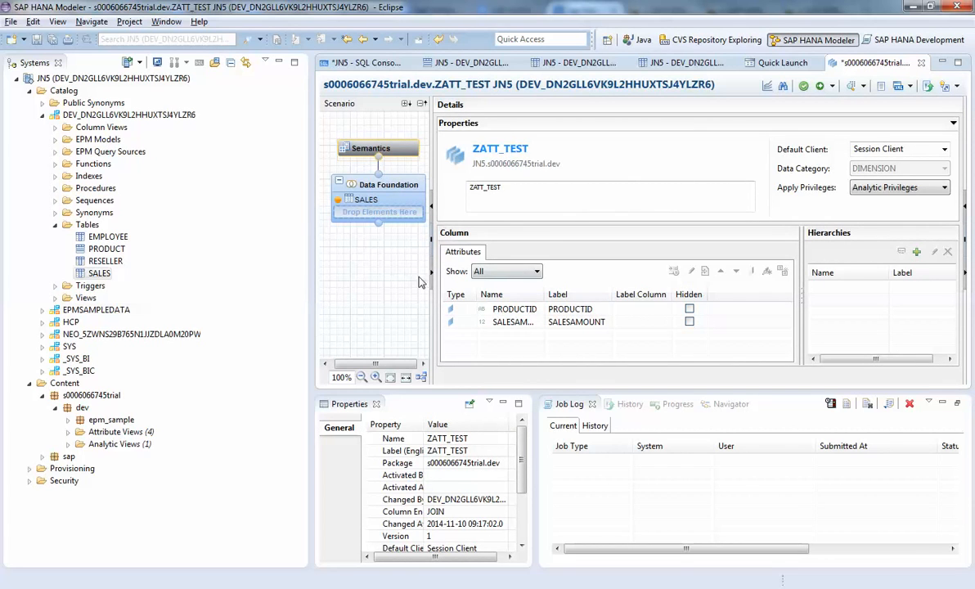
{"action": "left_click", "coordinate": [493, 310]}
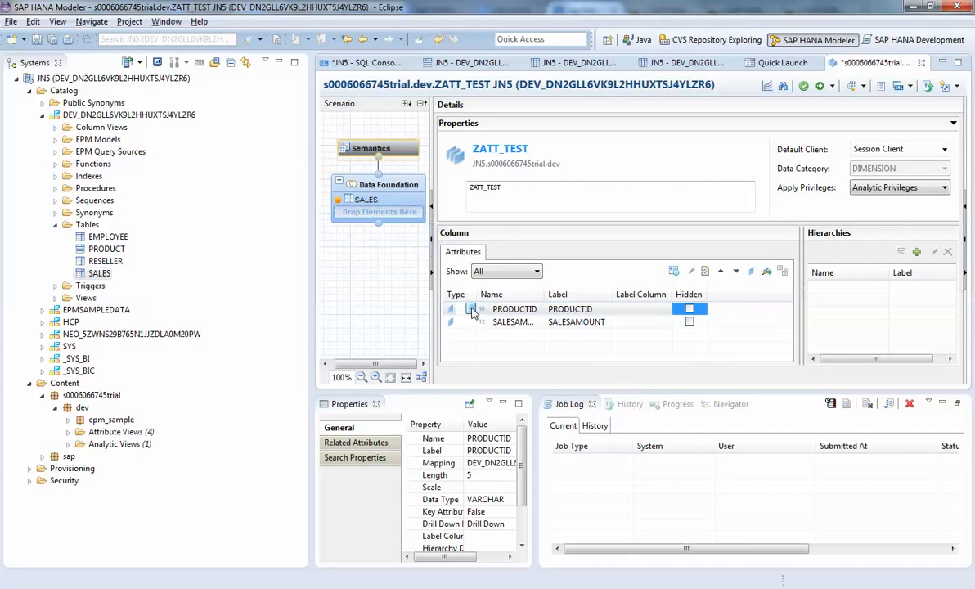
{"action": "left_click", "coordinate": [472, 310]}
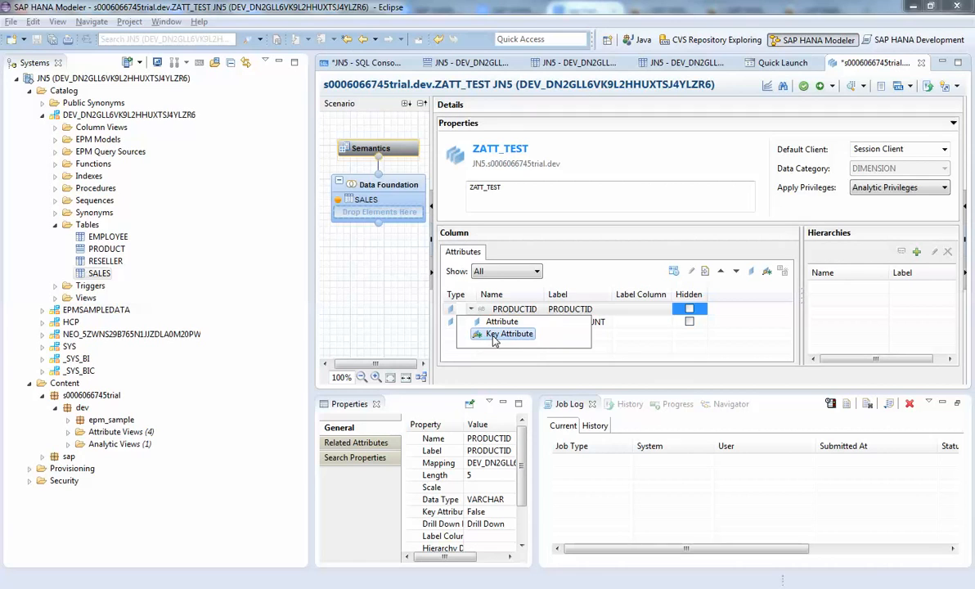
{"action": "left_click", "coordinate": [597, 280]}
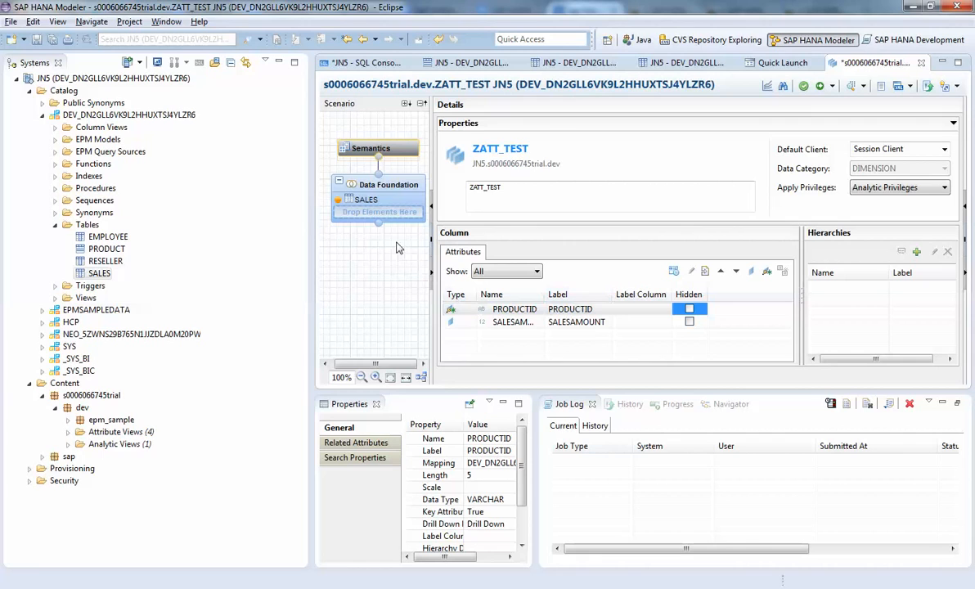
Review the SALES table's columns in the Data Foundation and the PRODUCTID column's attribute type in the Semantics node
{"action": "left_click", "coordinate": [386, 198]}
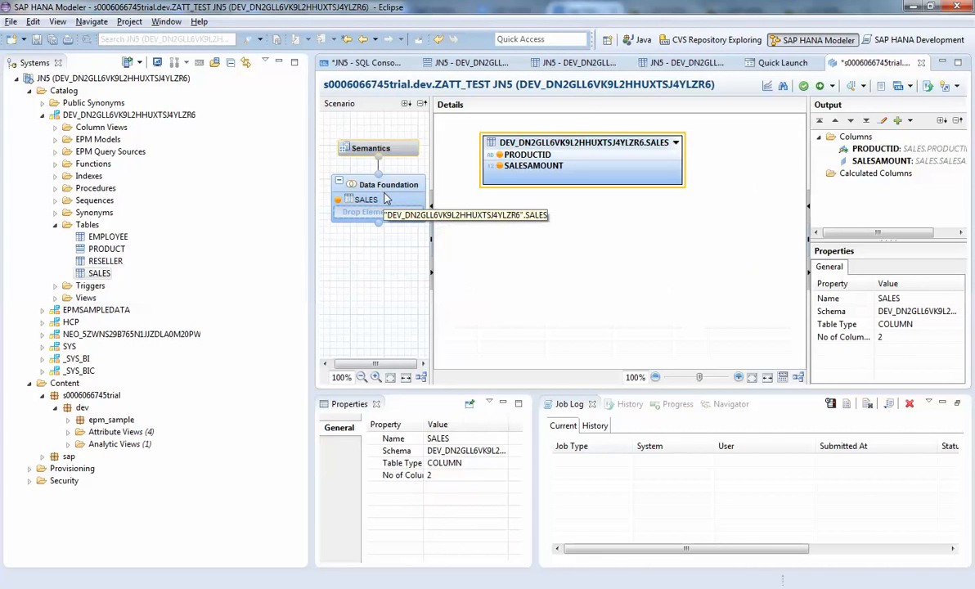
{"action": "right_click", "coordinate": [568, 159]}
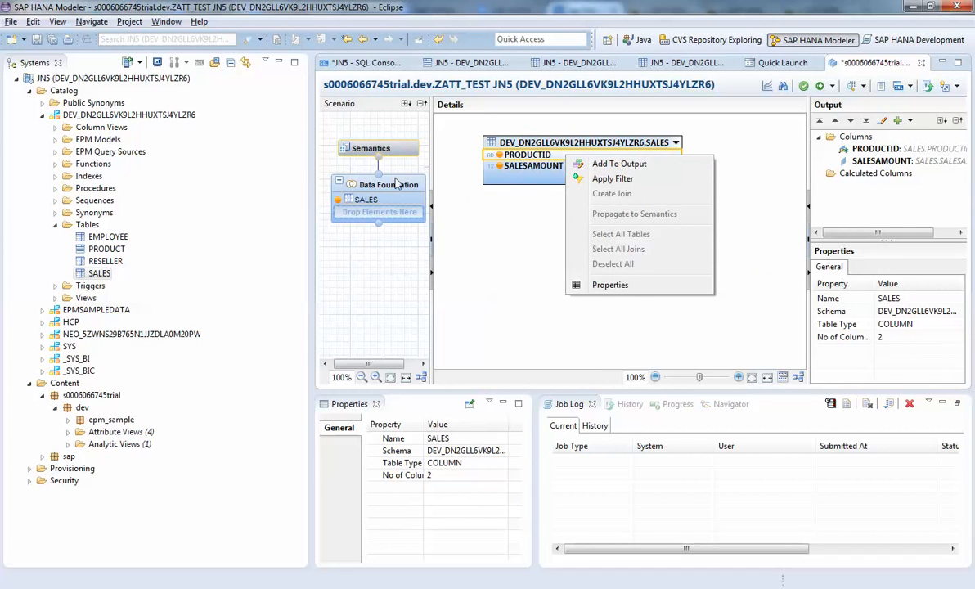
{"action": "left_click", "coordinate": [366, 160]}
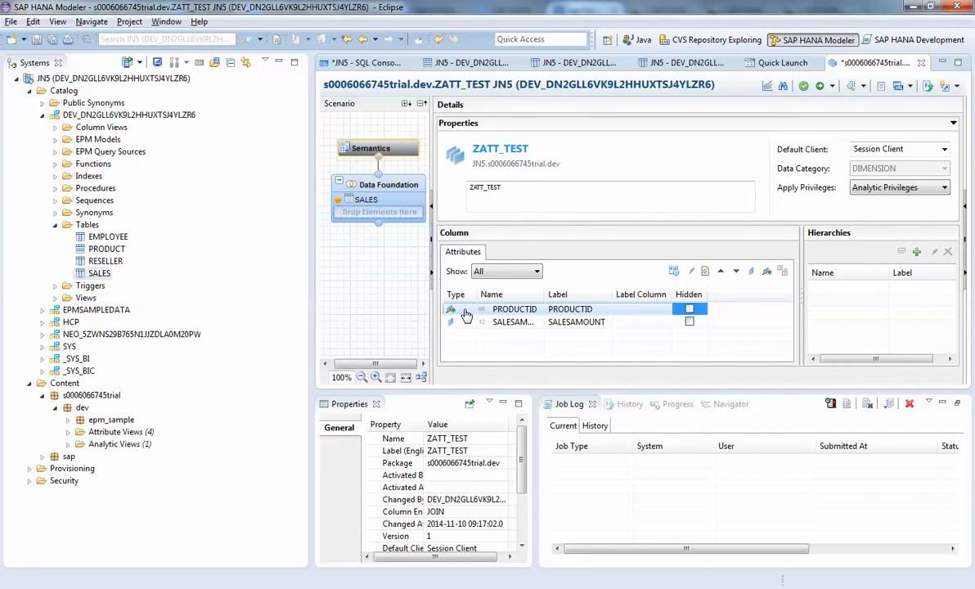
{"action": "left_click", "coordinate": [464, 316]}
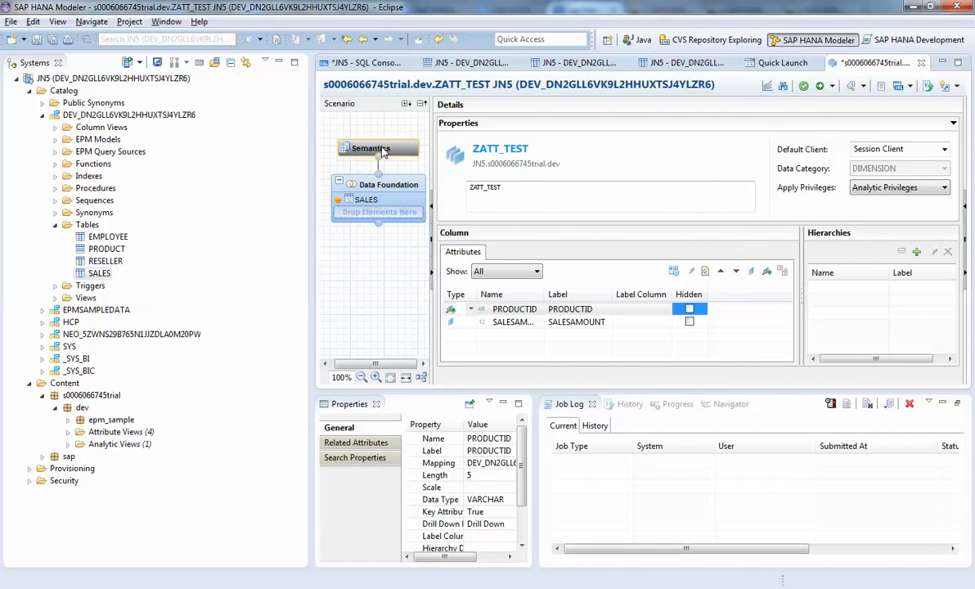
Review the actions available for the SALES table's PRODUCTID column in the Data Foundation, then return to the Semantics node
{"action": "left_click", "coordinate": [356, 184]}
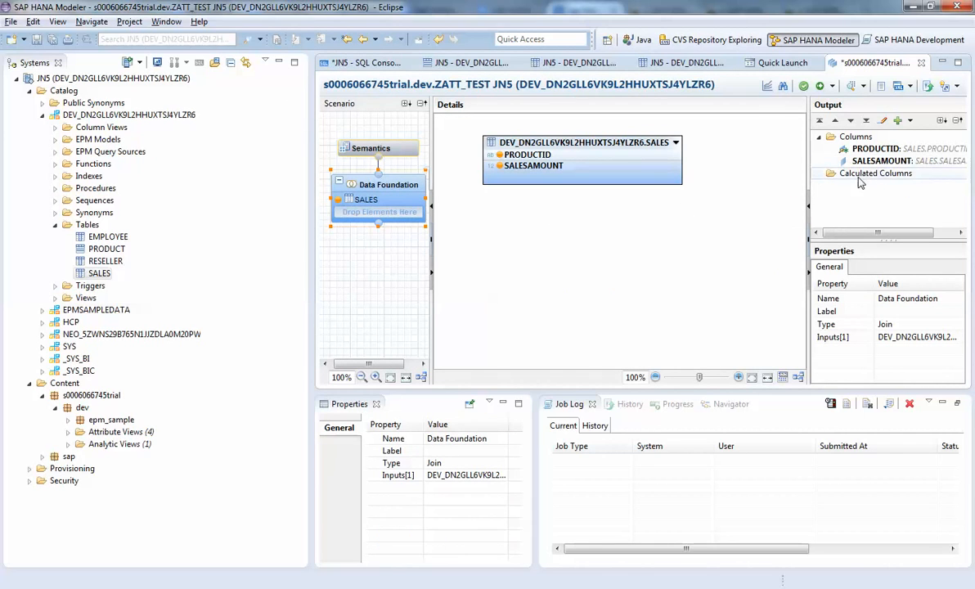
{"action": "left_click", "coordinate": [561, 158]}
{"action": "left_click", "coordinate": [562, 158]}
{"action": "right_click", "coordinate": [562, 158]}
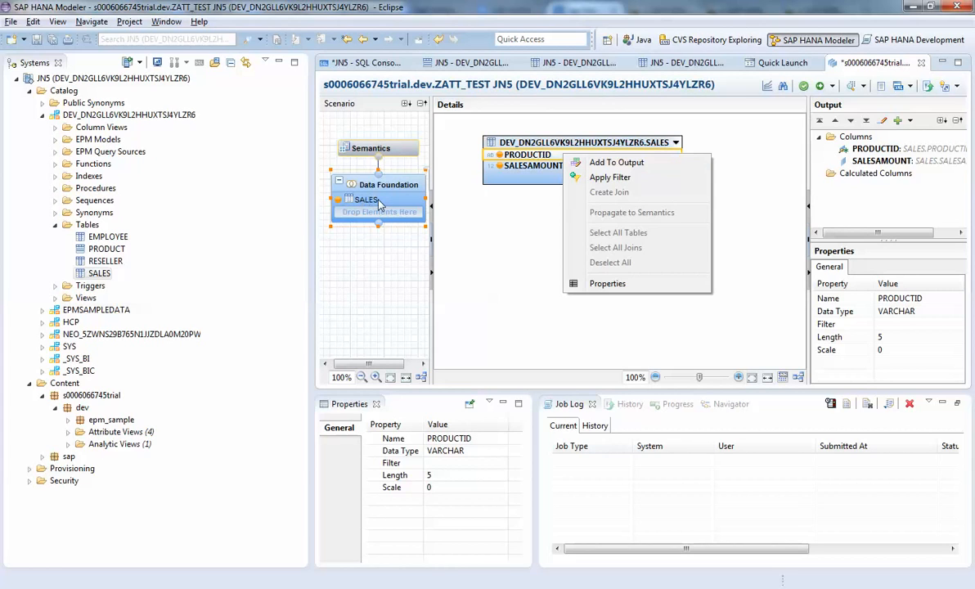
{"action": "left_click", "coordinate": [376, 148]}
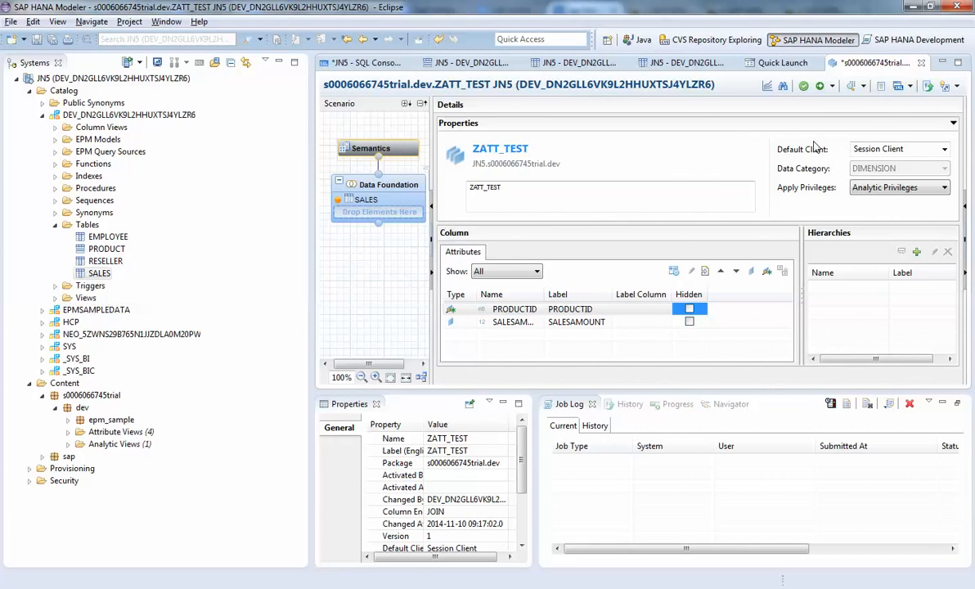
Save and validate ZATT_TEST, then save and activate it, checking the status of both jobs in the Job Log
{"action": "left_click", "coordinate": [803, 87]}
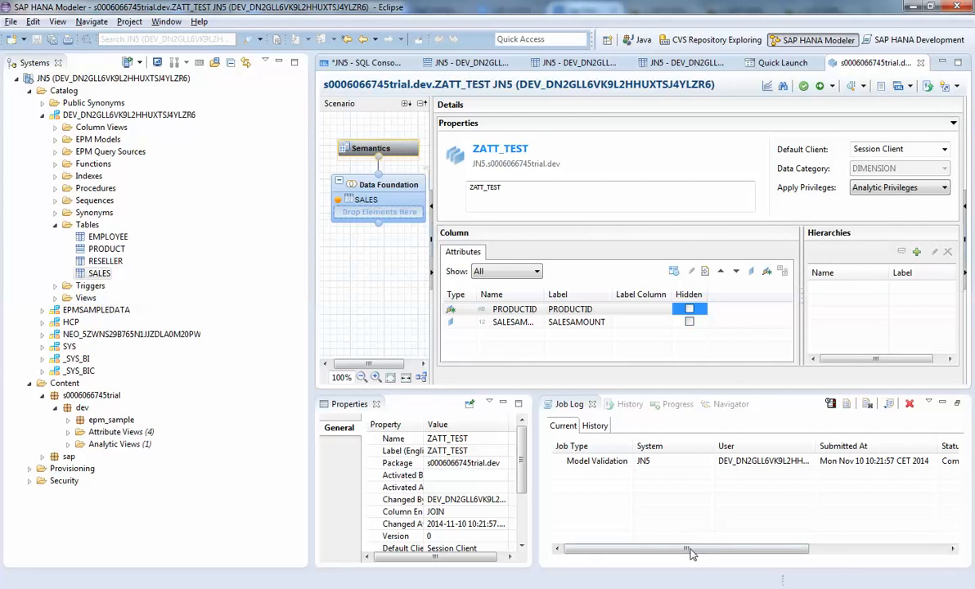
{"action": "left_click_drag", "start_coordinate": [692, 558], "coordinate": [718, 561]}
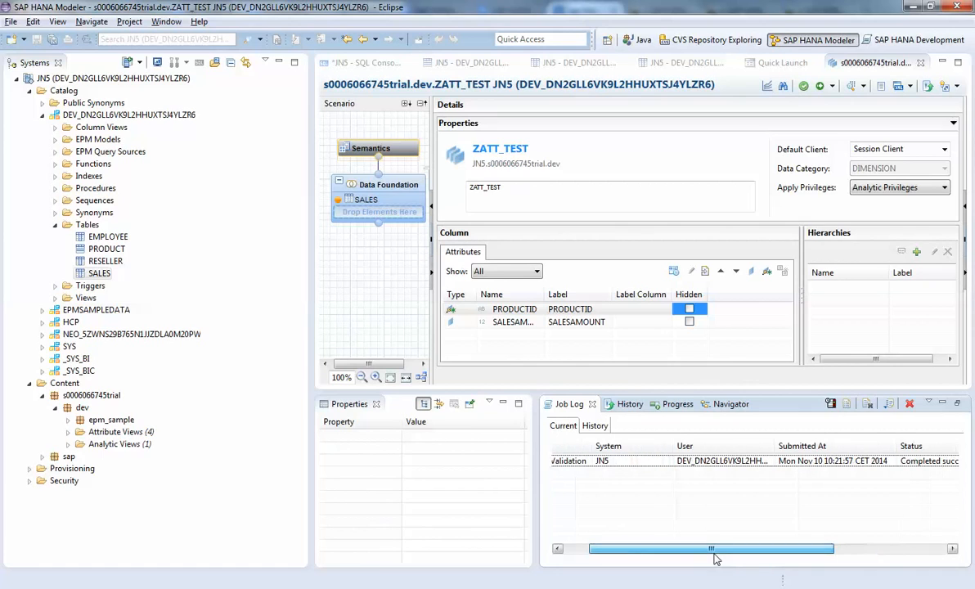
{"action": "left_click", "coordinate": [820, 87]}
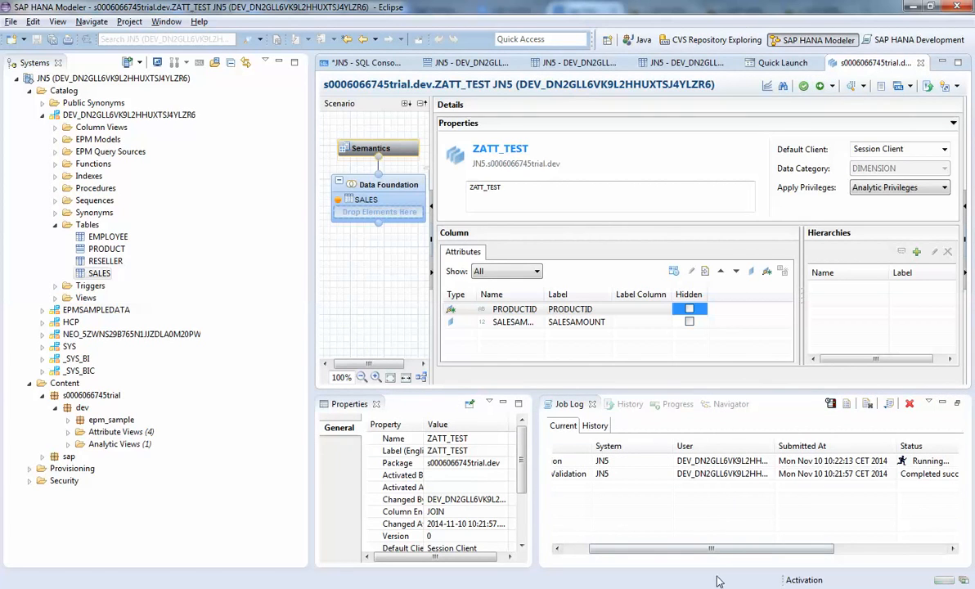
{"action": "left_click_drag", "start_coordinate": [714, 554], "coordinate": [724, 554]}
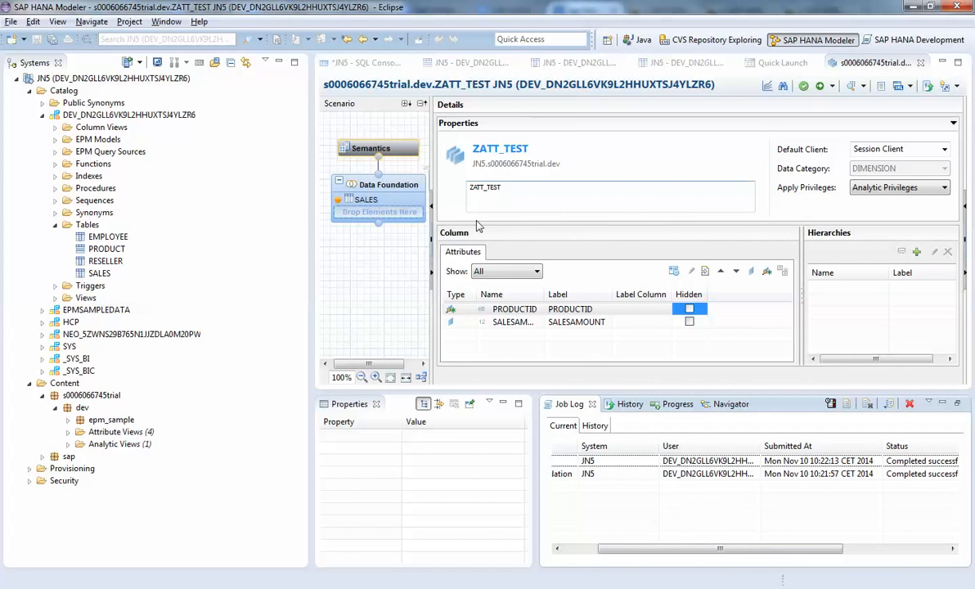
Expand the dev package's Attribute Views folder and open the ZATT_TEST view from it
{"action": "left_click", "coordinate": [67, 432]}
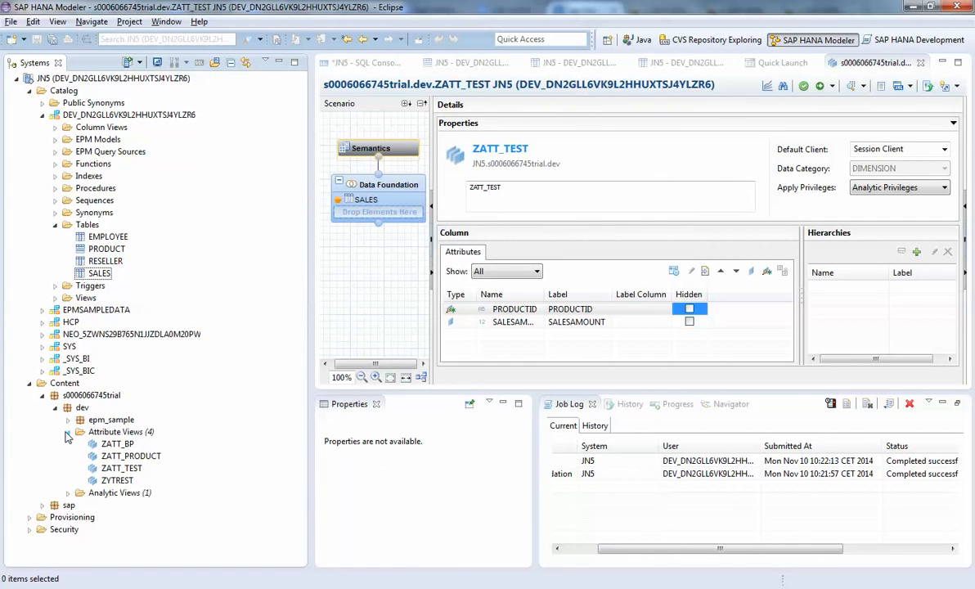
{"action": "left_click", "coordinate": [110, 470]}
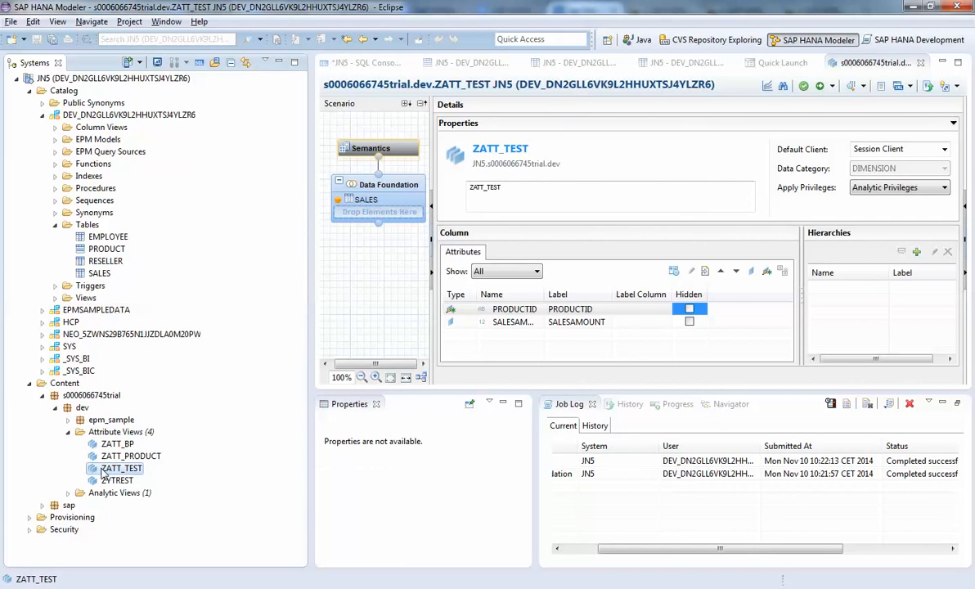
{"action": "left_click", "coordinate": [107, 473]}
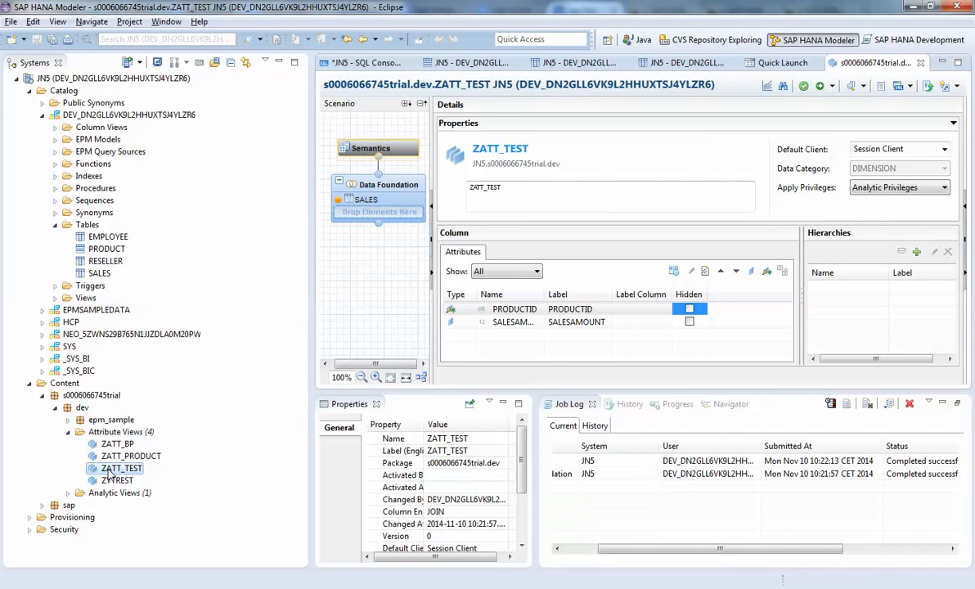